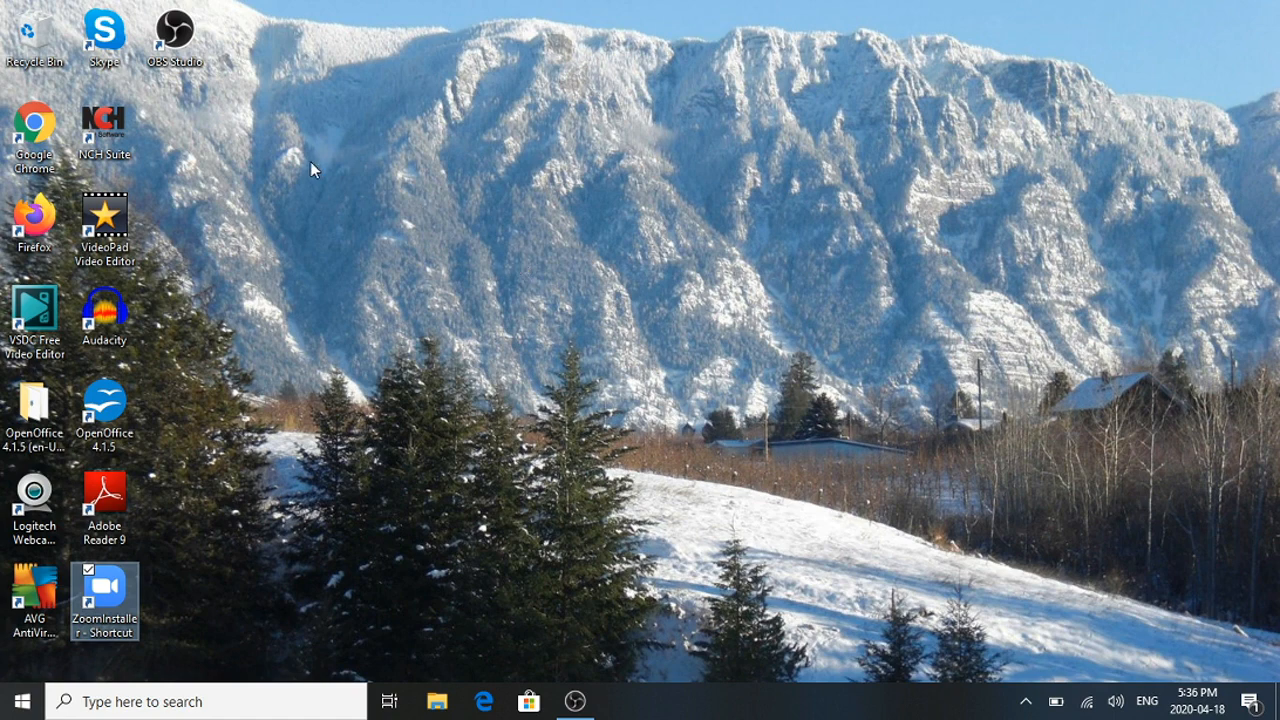
# - Switch to Google Chrome and search the web for "download open office"
pyautogui.click(30, 143)
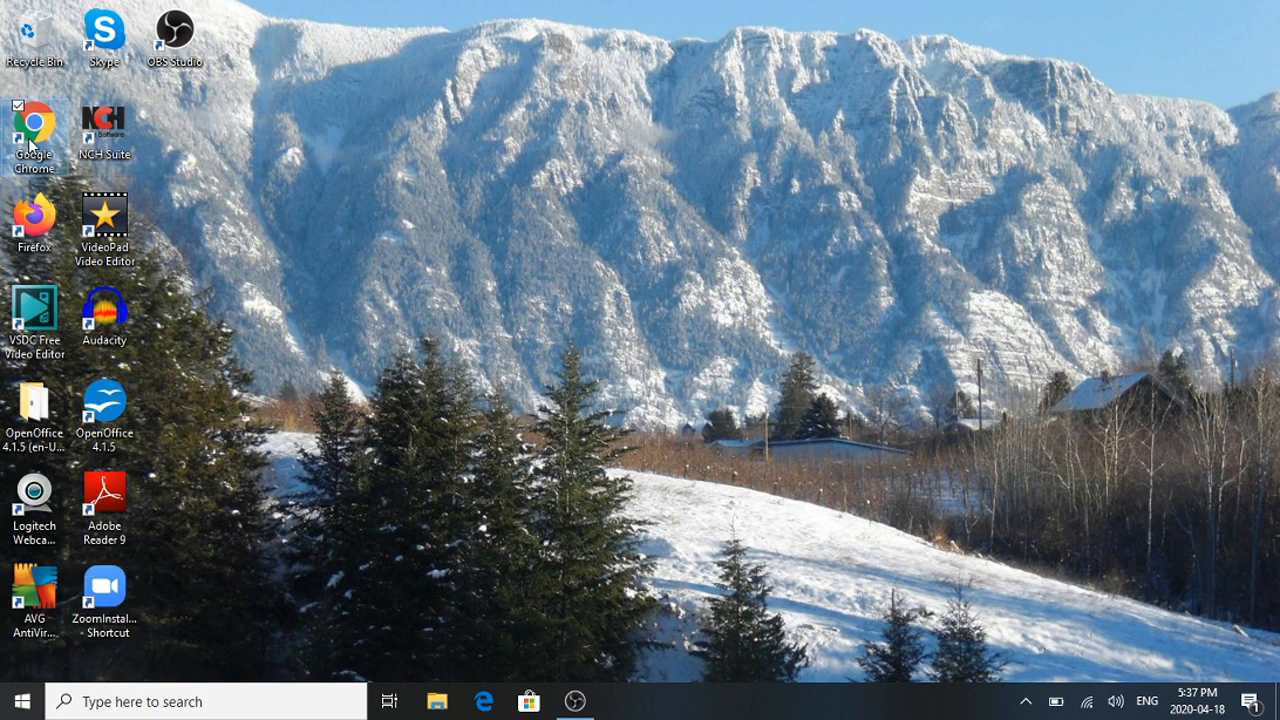
pyautogui.doubleClick(30, 145)
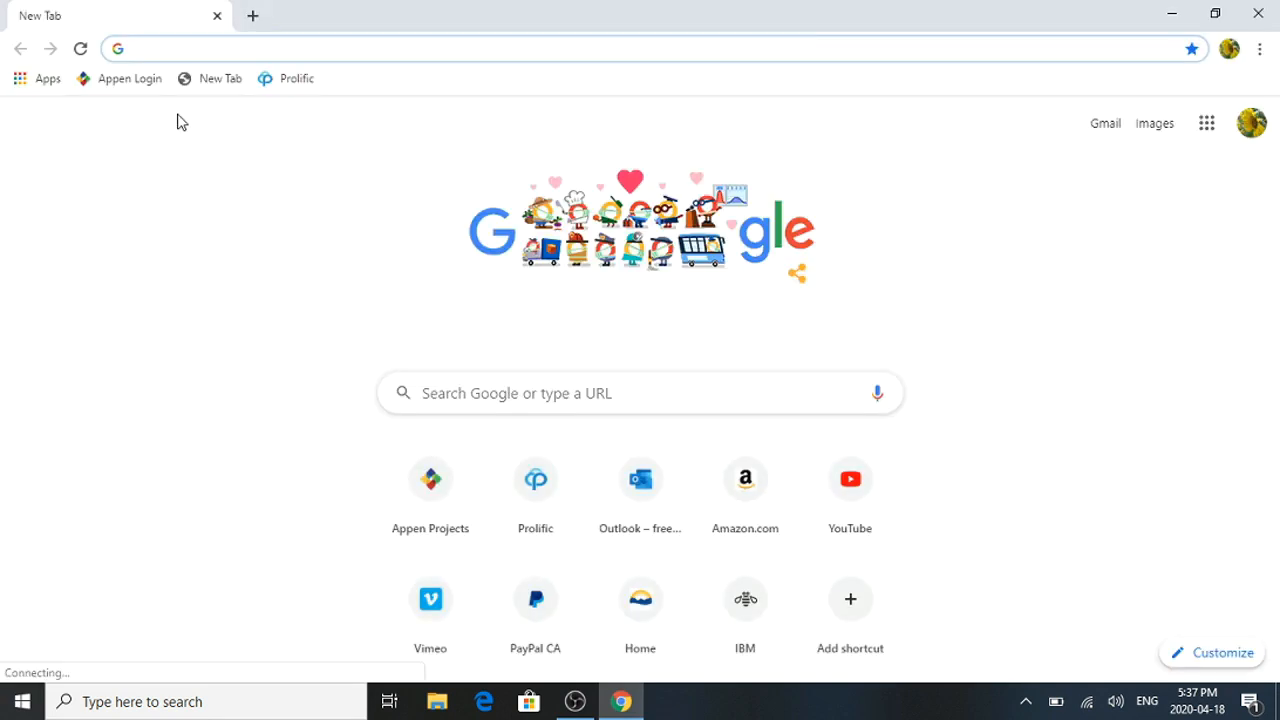
pyautogui.click(437, 394)
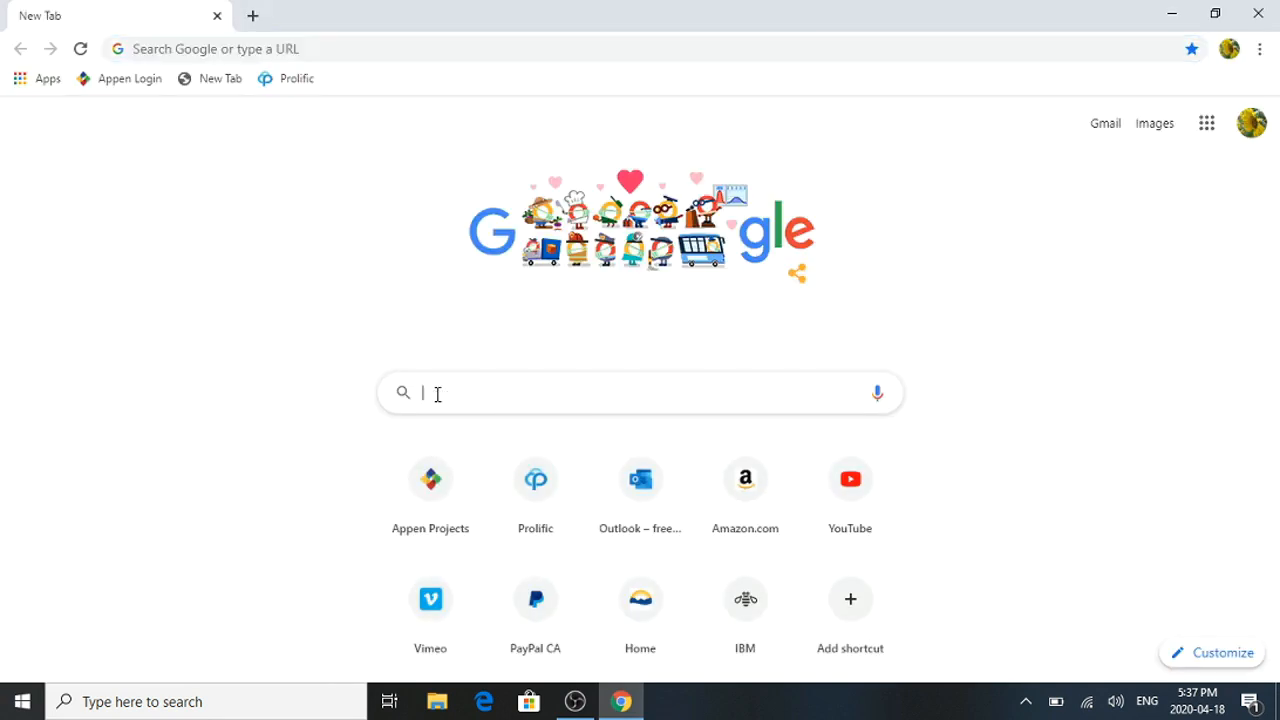
pyautogui.write('d')
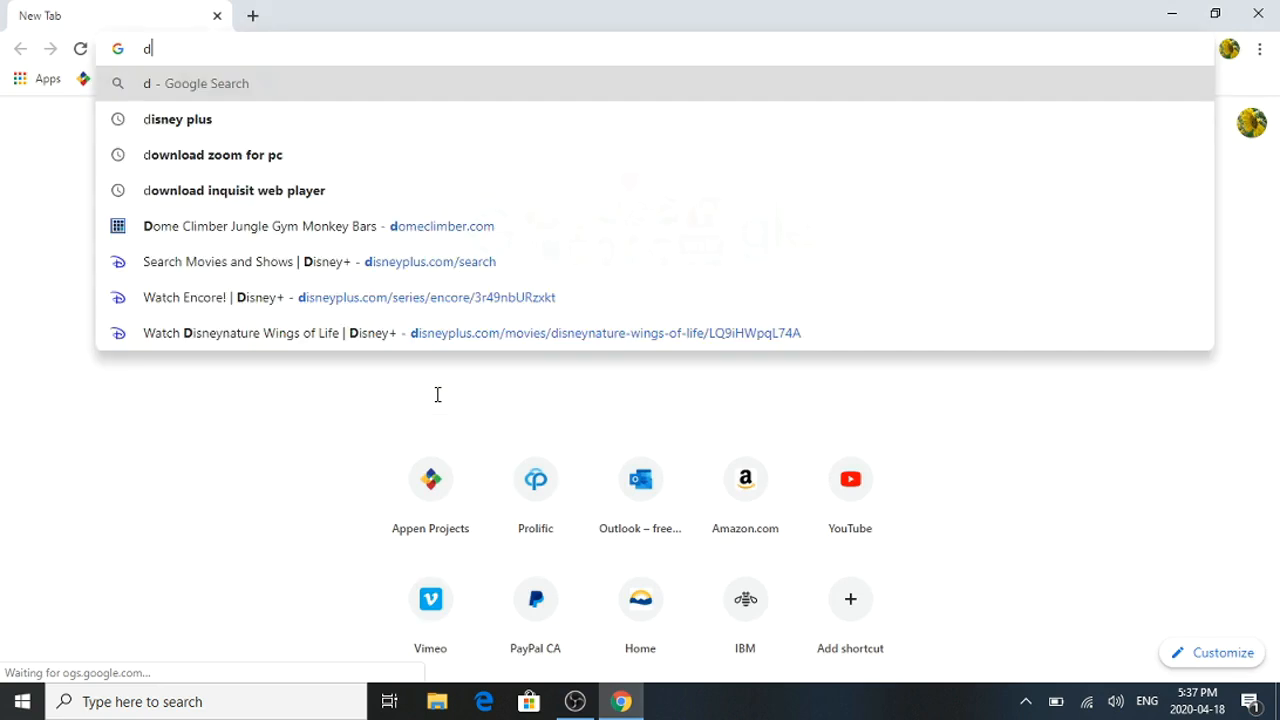
pyautogui.write('ownloa')
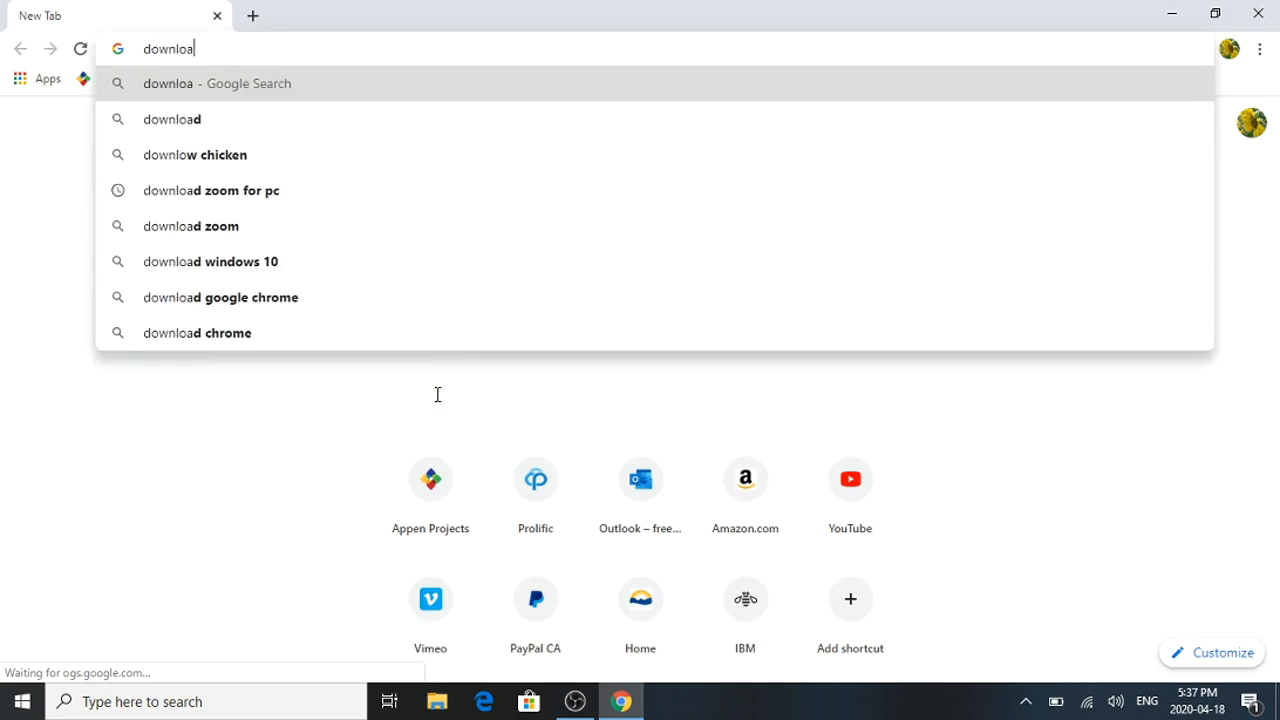
pyautogui.write('d open office')
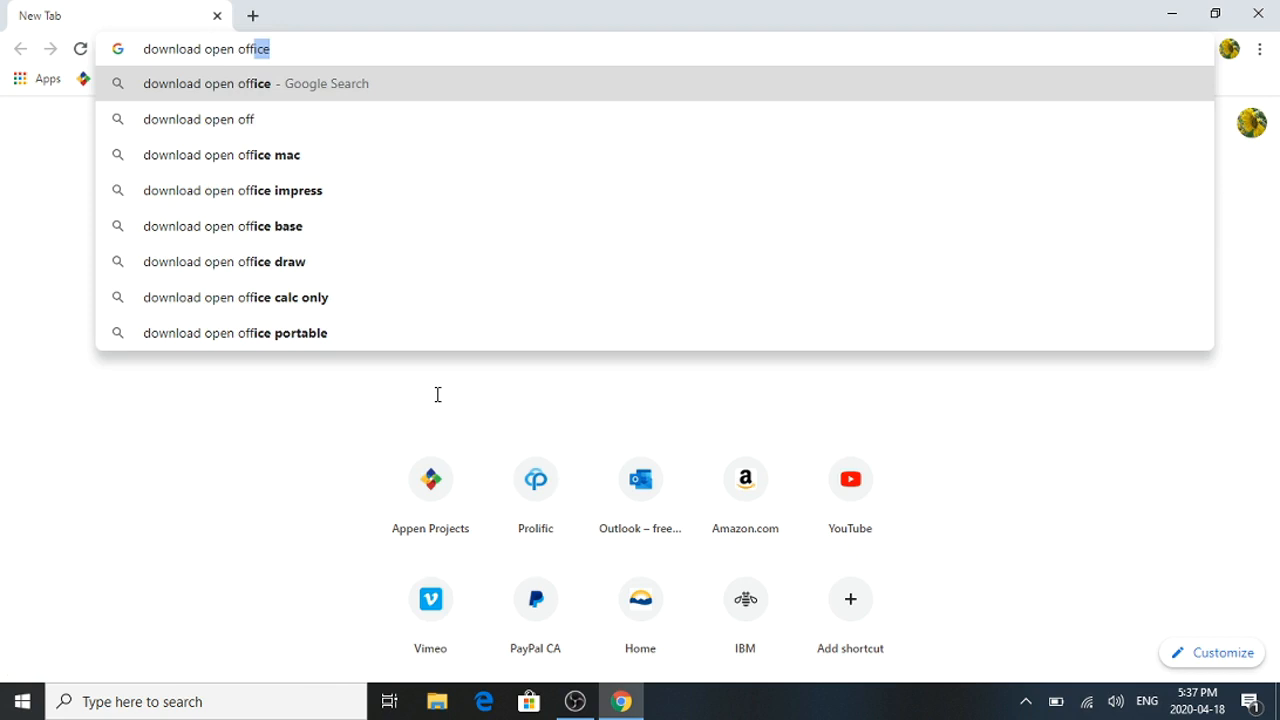
pyautogui.press('Return')
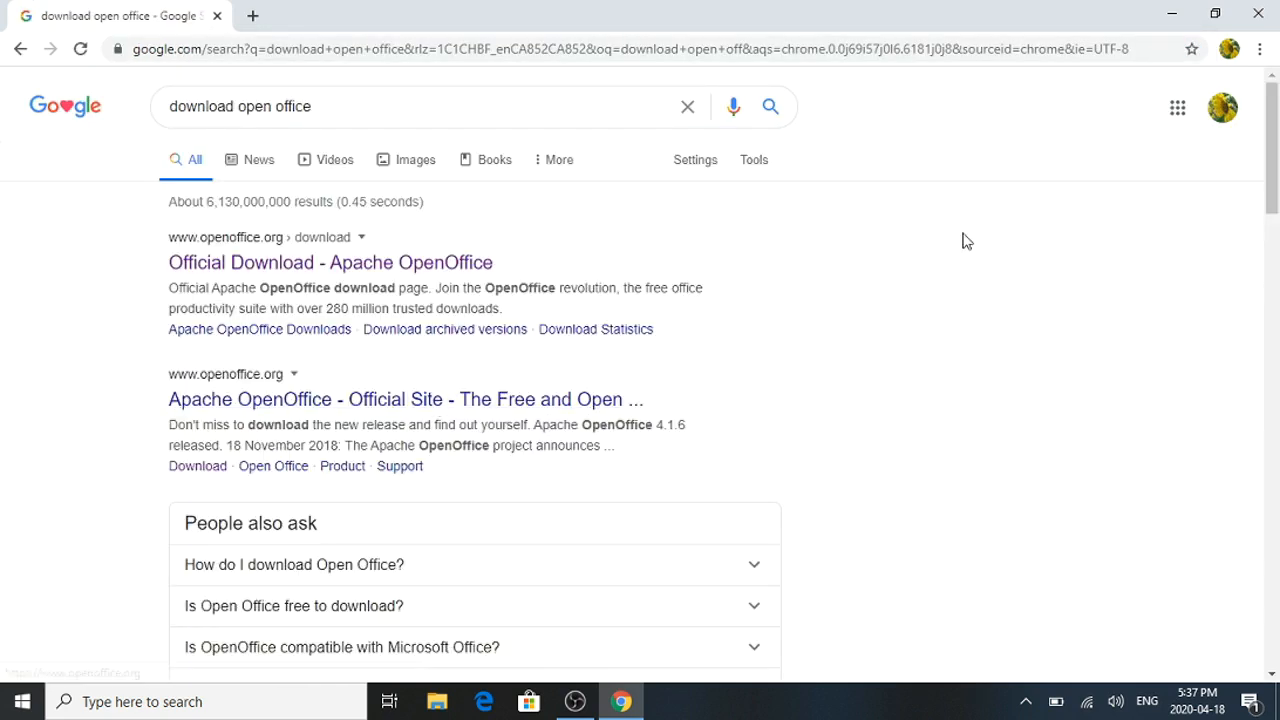
# - View the official Apache OpenOffice download page from the search results, and close the browser
pyautogui.moveTo(1273, 168); pyautogui.dragTo(1262, 120)
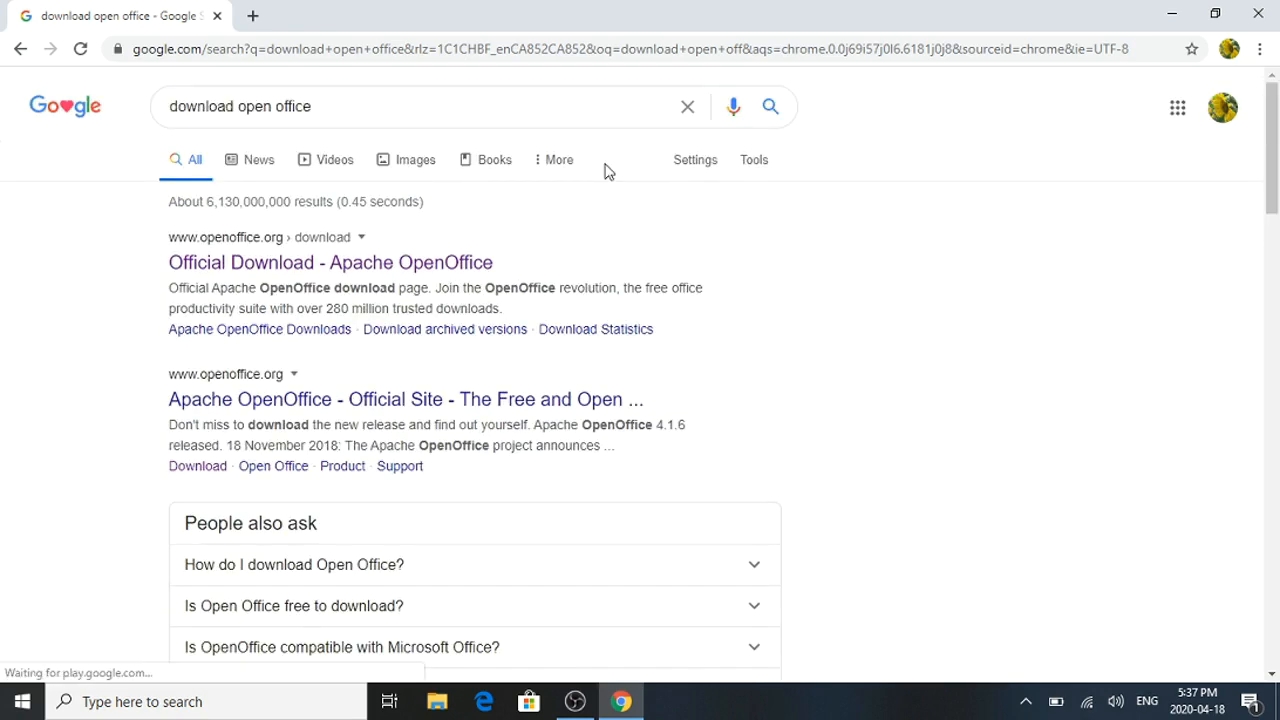
pyautogui.click(308, 266)
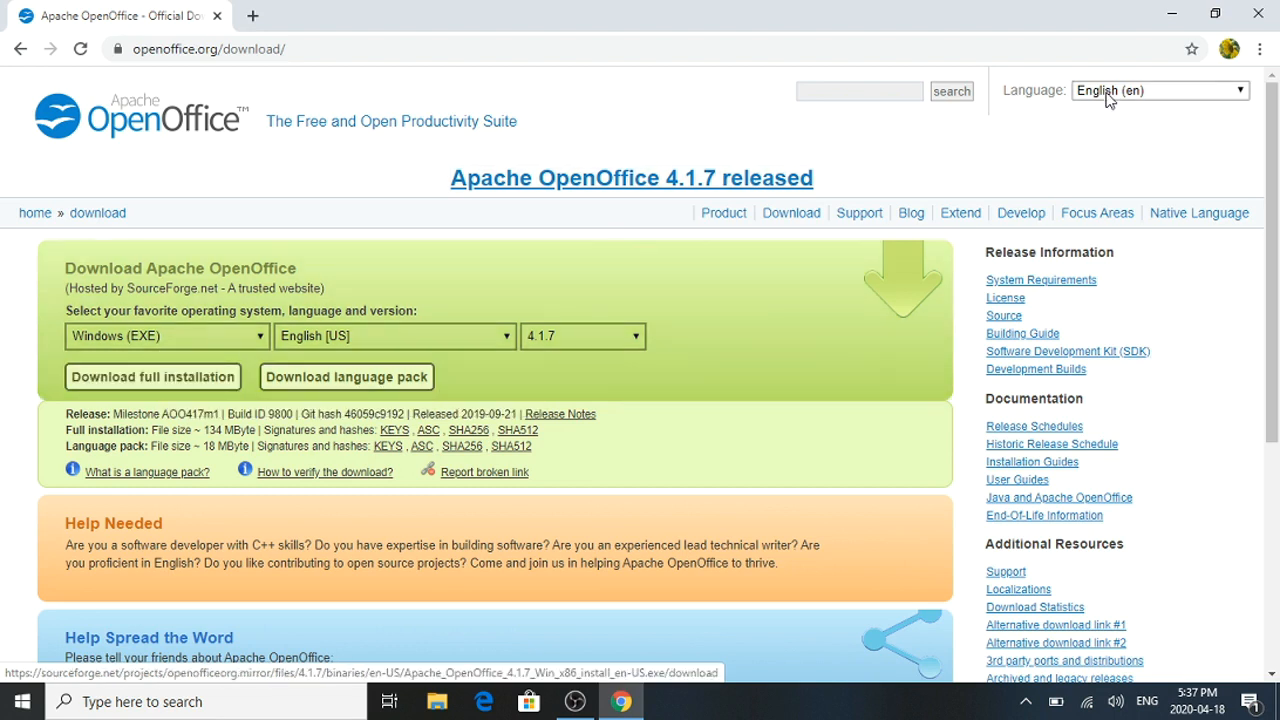
pyautogui.click(1257, 17)
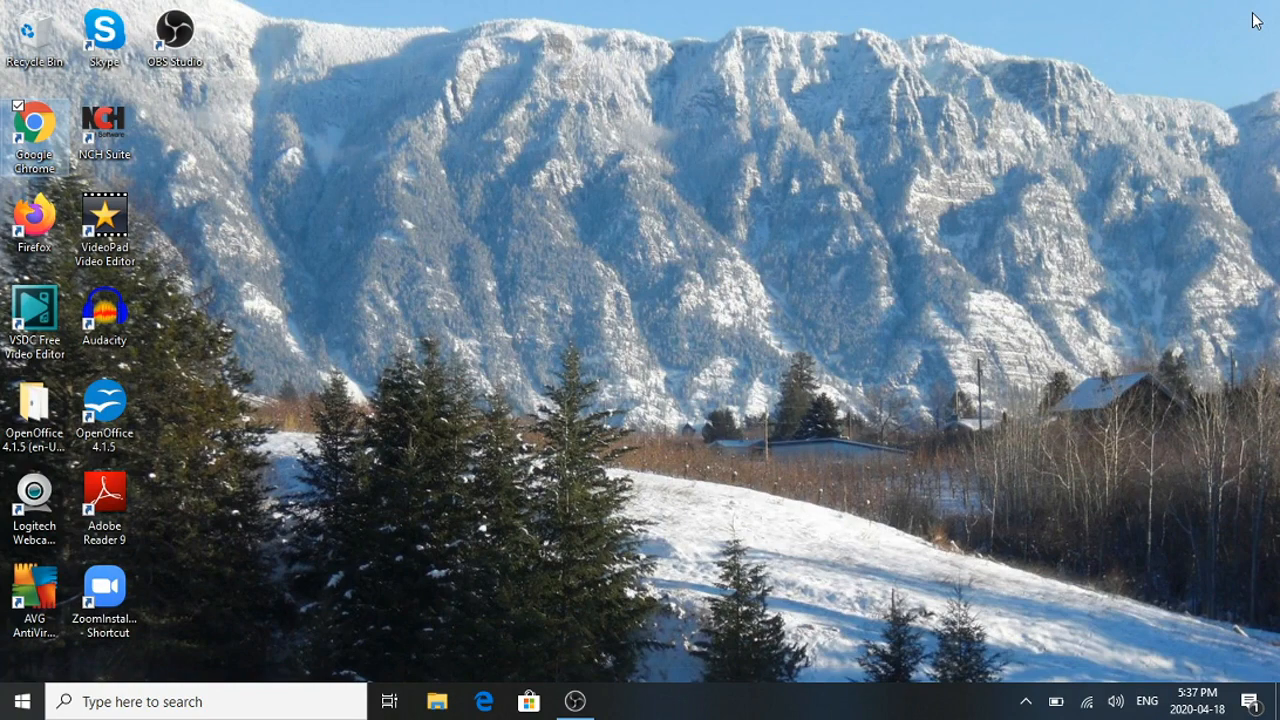
# - Switch to OpenOffice and create a new text document
pyautogui.click(103, 422)
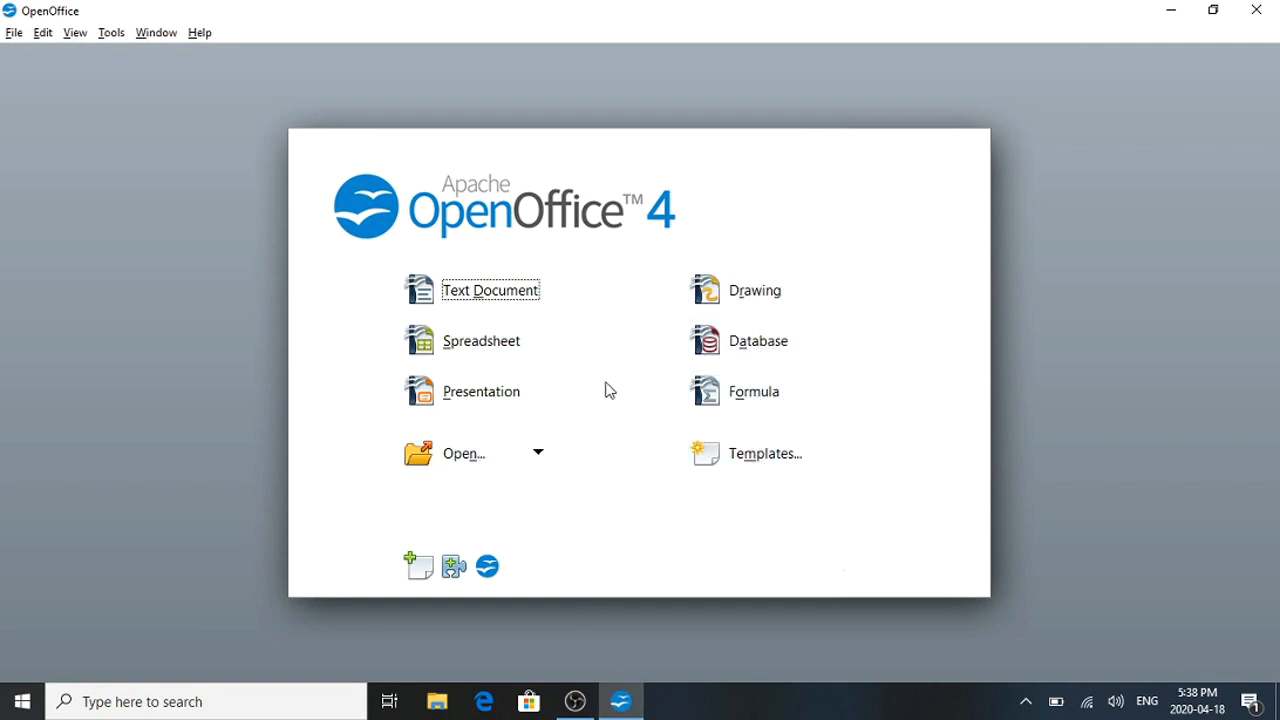
pyautogui.click(440, 291)
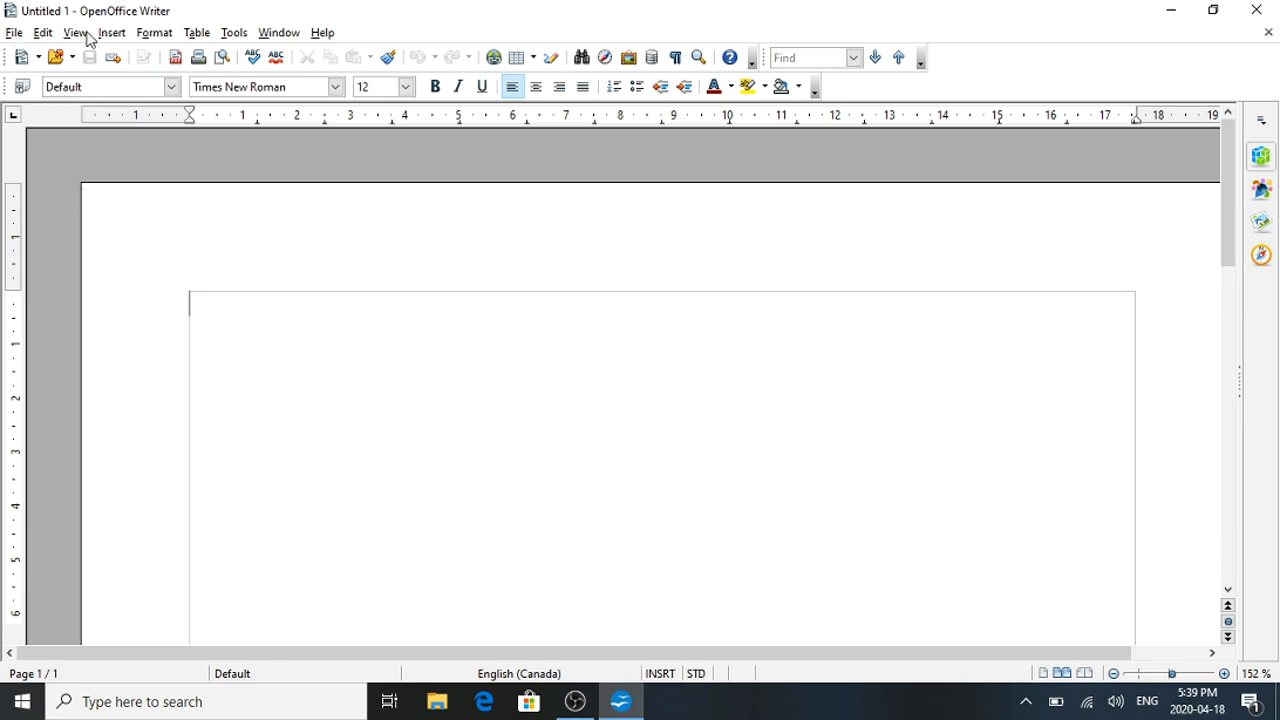
# - Format the paragraph with a 0.50 cm first-line indent and proportional line spacing of 100 %
pyautogui.click(155, 33)
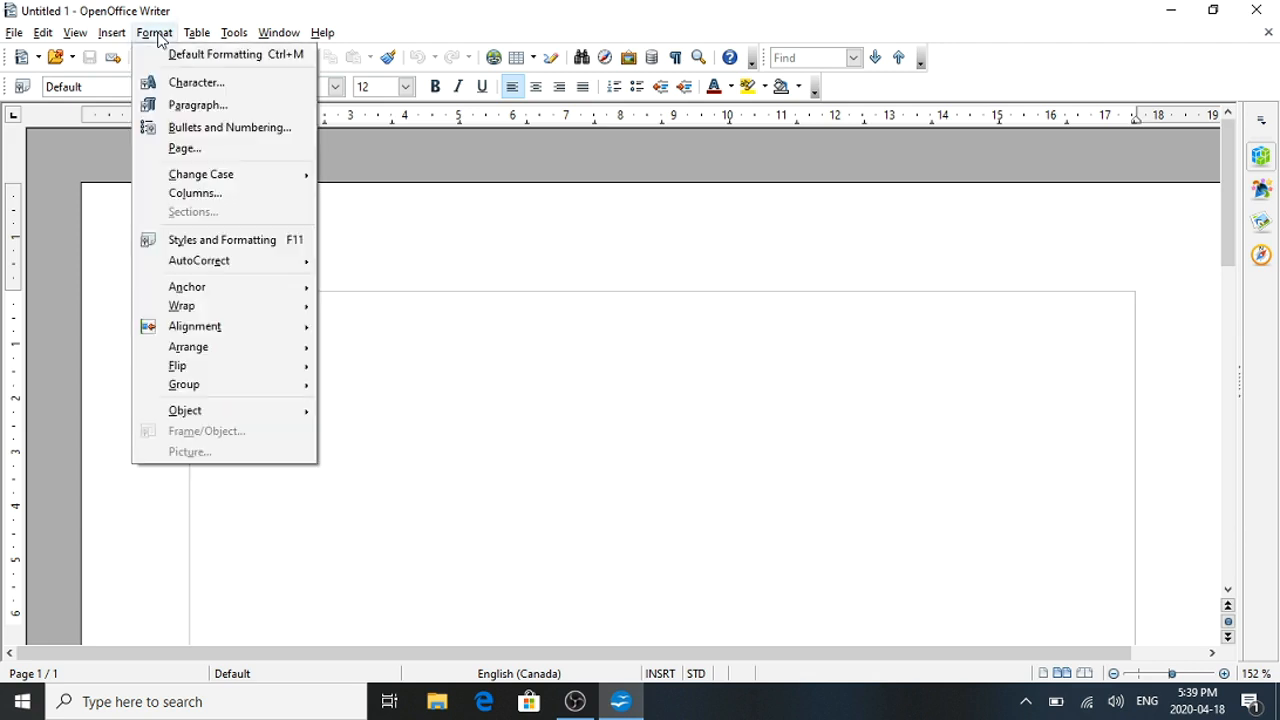
pyautogui.click(205, 107)
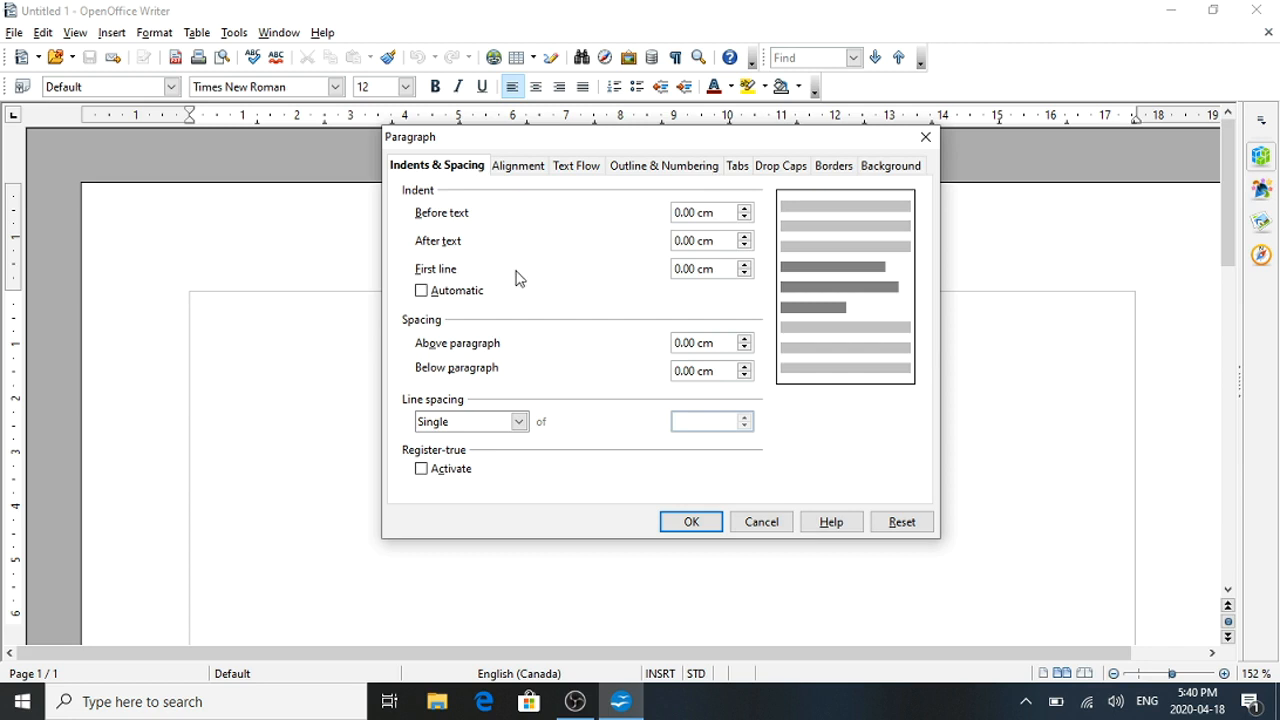
pyautogui.click(690, 268)
pyautogui.press('BackSpace')
pyautogui.write('5')
pyautogui.click(519, 422)
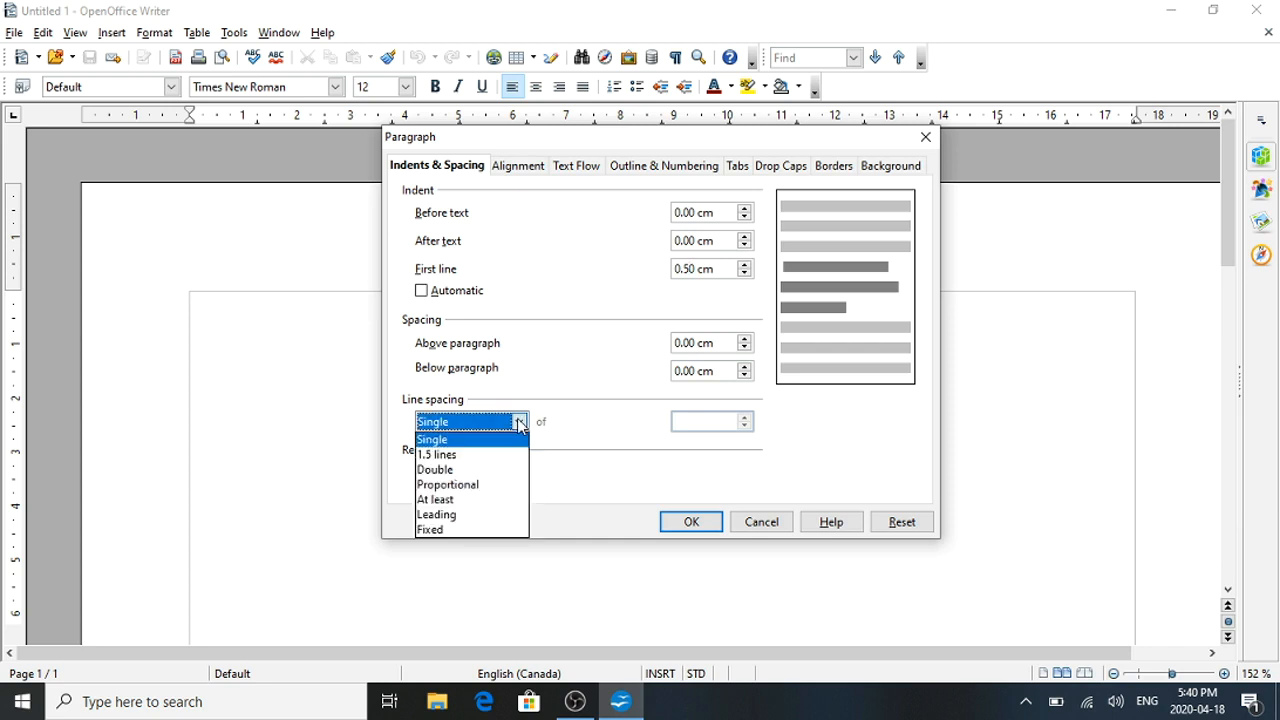
pyautogui.click(474, 486)
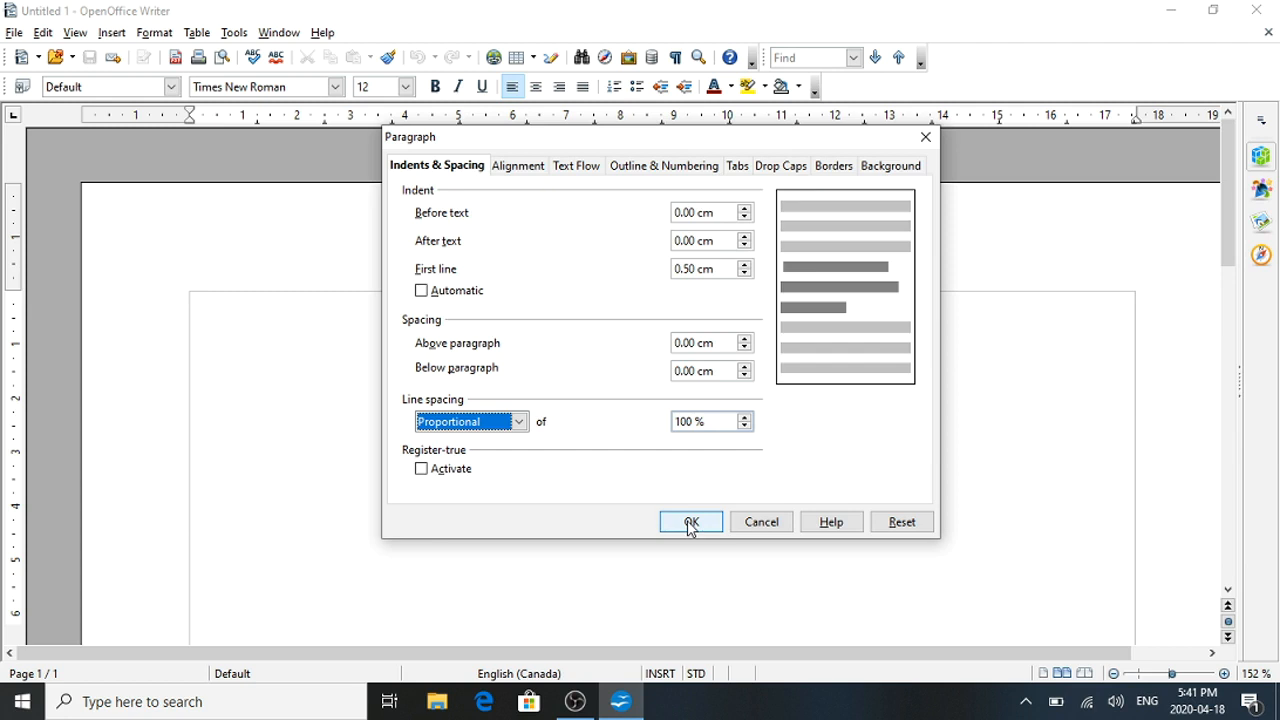
pyautogui.click(690, 523)
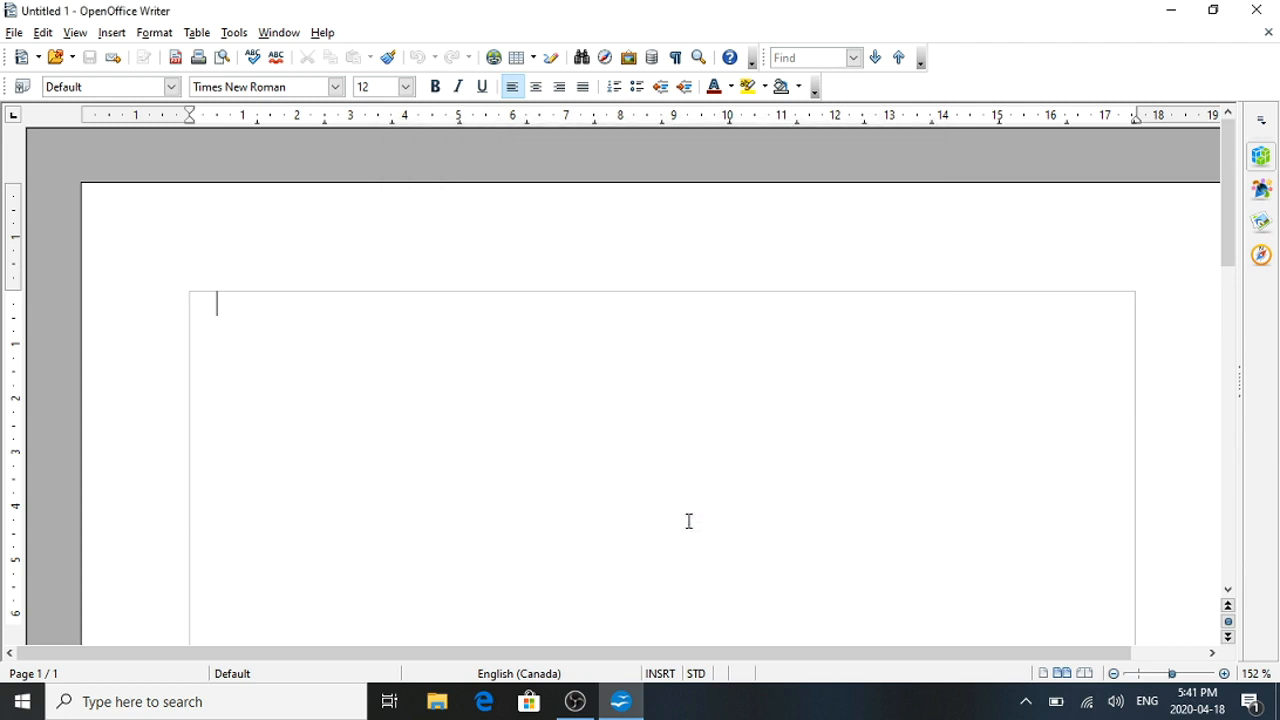
# - Set the width of the default page style to 12.7 cm
pyautogui.click(153, 33)
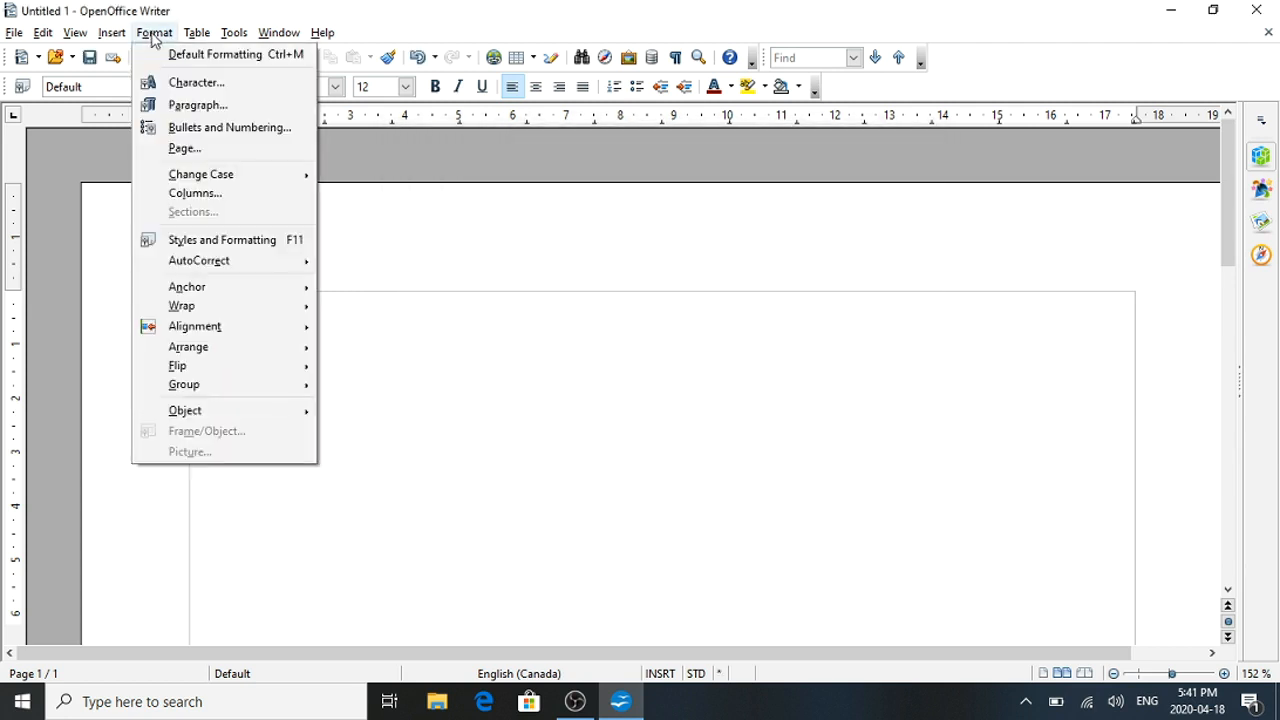
pyautogui.click(186, 150)
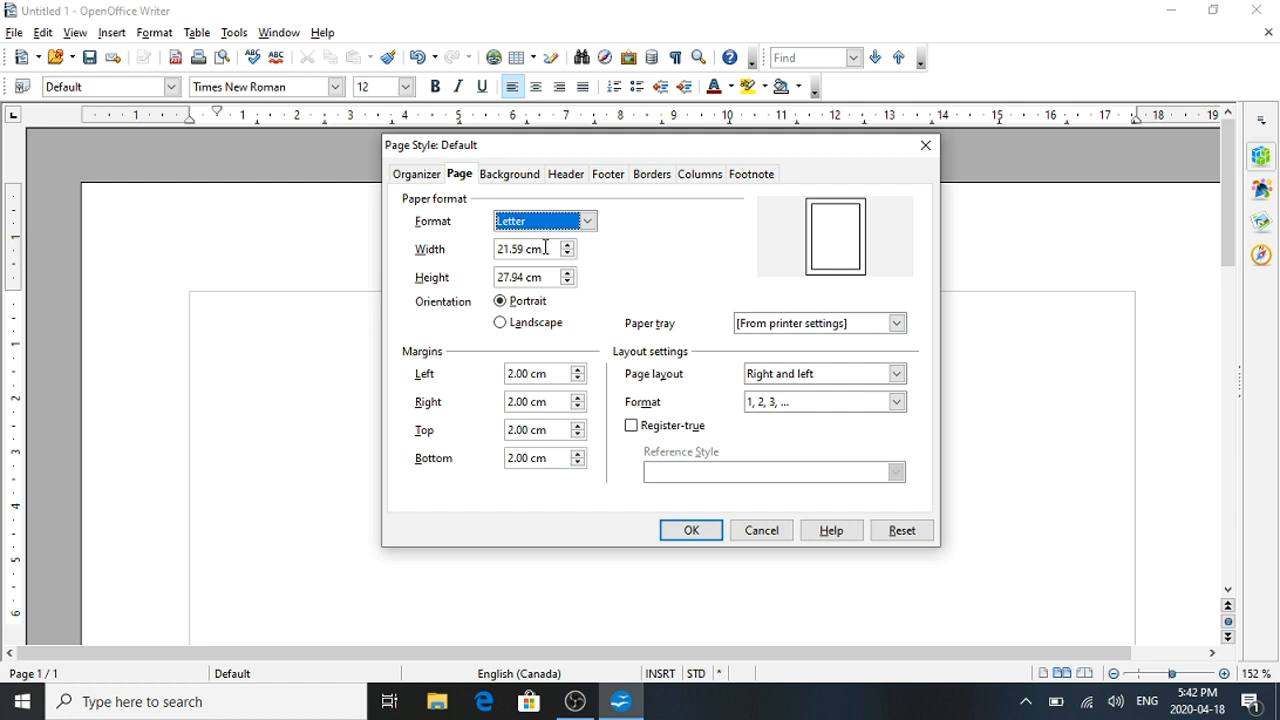
pyautogui.click(544, 248)
pyautogui.press('BackSpace')
pyautogui.press('BackSpace')
pyautogui.press('BackSpace')
pyautogui.press('BackSpace')
pyautogui.press('BackSpace')
pyautogui.press('BackSpace')
pyautogui.press('BackSpace')
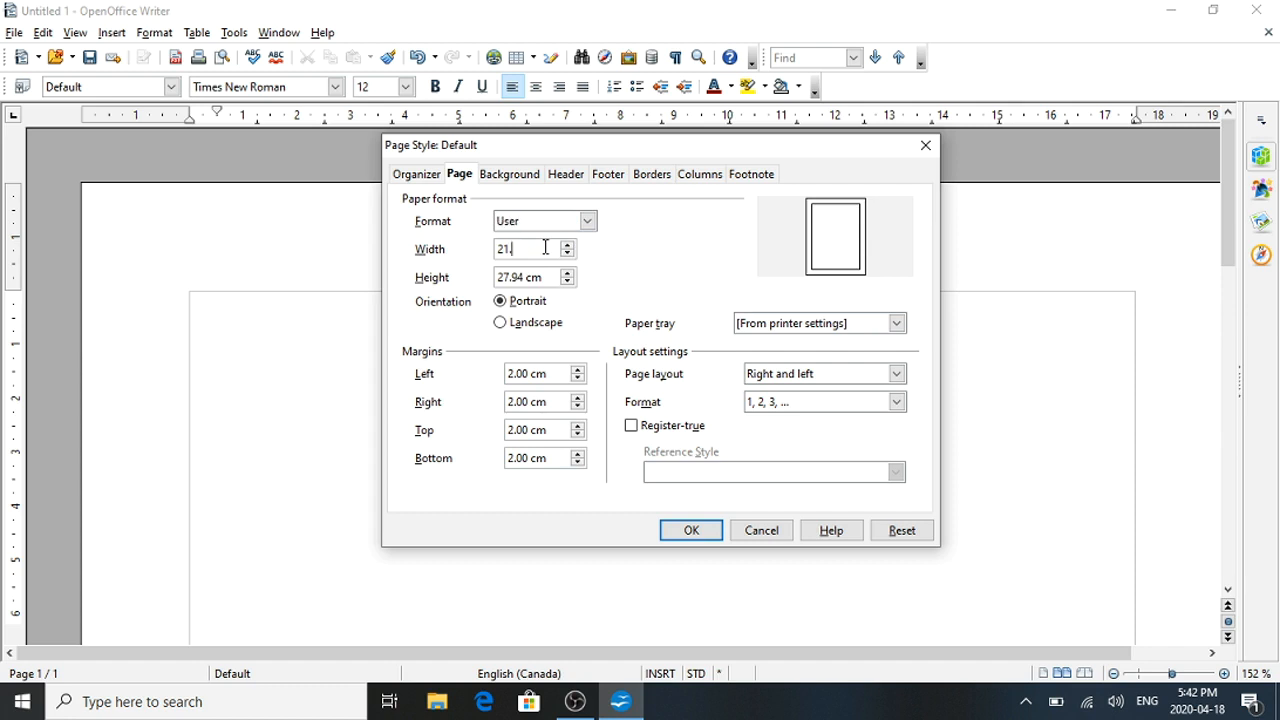
pyautogui.press('BackSpace')
pyautogui.write('12.7')
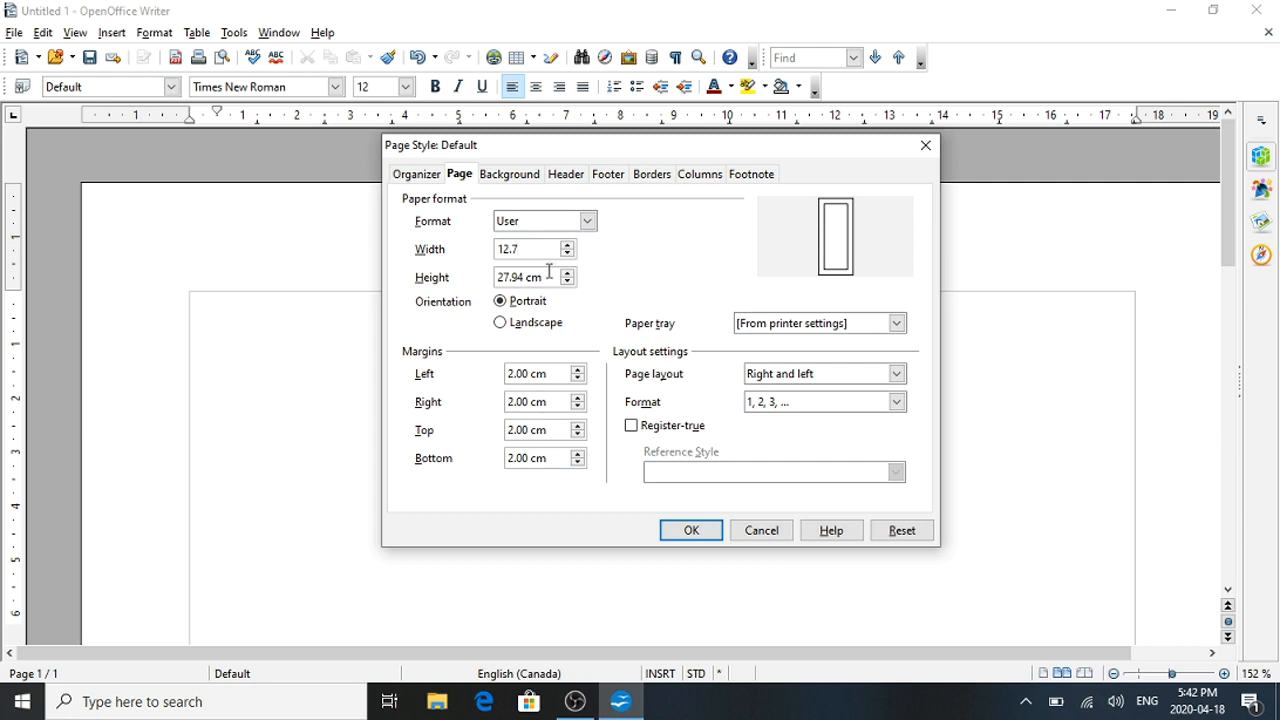
# - Set the page height to 20.32 cm
pyautogui.click(545, 277)
pyautogui.press('BackSpace')
pyautogui.press('BackSpace')
pyautogui.press('BackSpace')
pyautogui.press('BackSpace')
pyautogui.press('BackSpace')
pyautogui.press('BackSpace')
pyautogui.press('BackSpace')
pyautogui.press('BackSpace')
pyautogui.write('20.32')
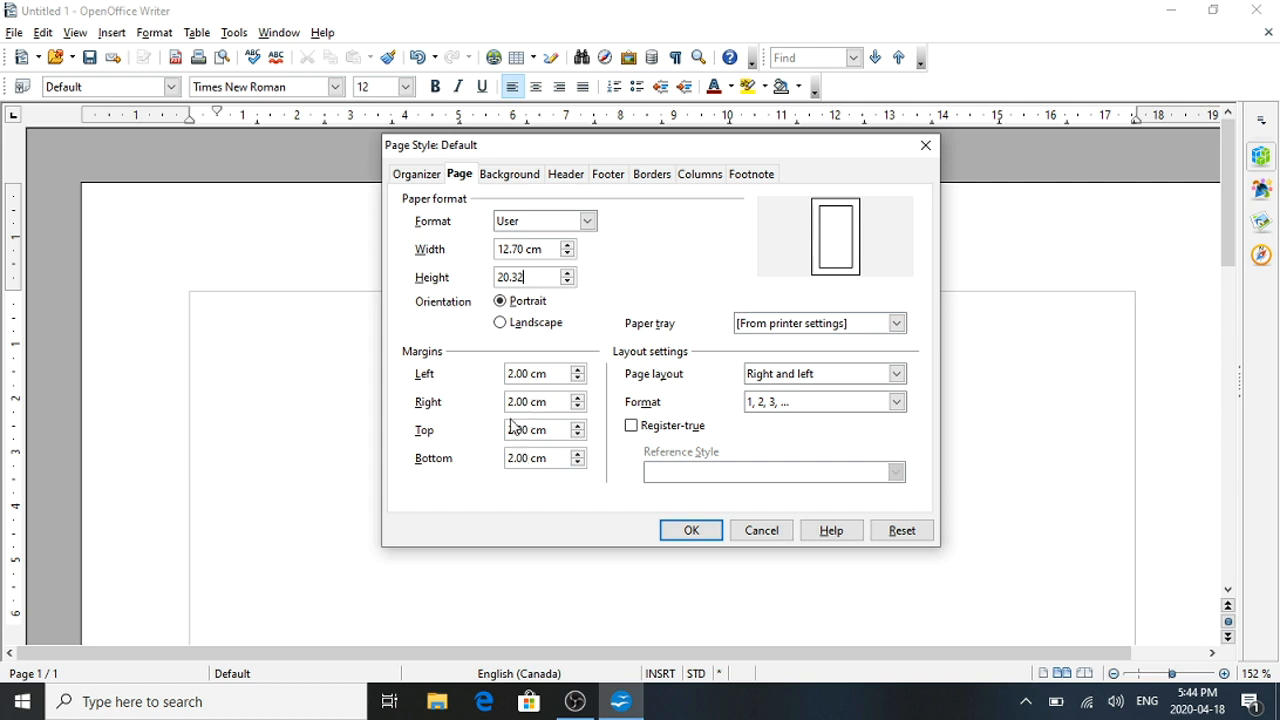
# - Set the page's left and right margins to 1 cm each and apply the page style
pyautogui.click(511, 373)
pyautogui.press('BackSpace')
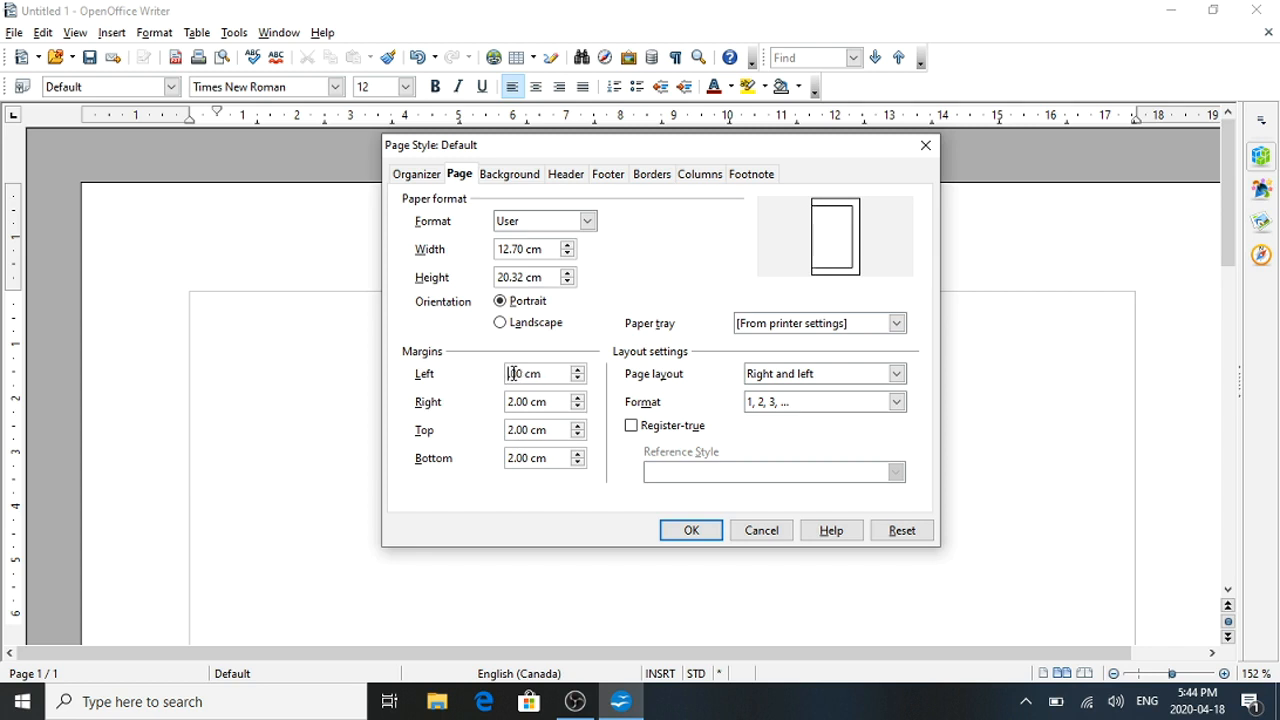
pyautogui.write('1')
pyautogui.click(512, 401)
pyautogui.press('BackSpace')
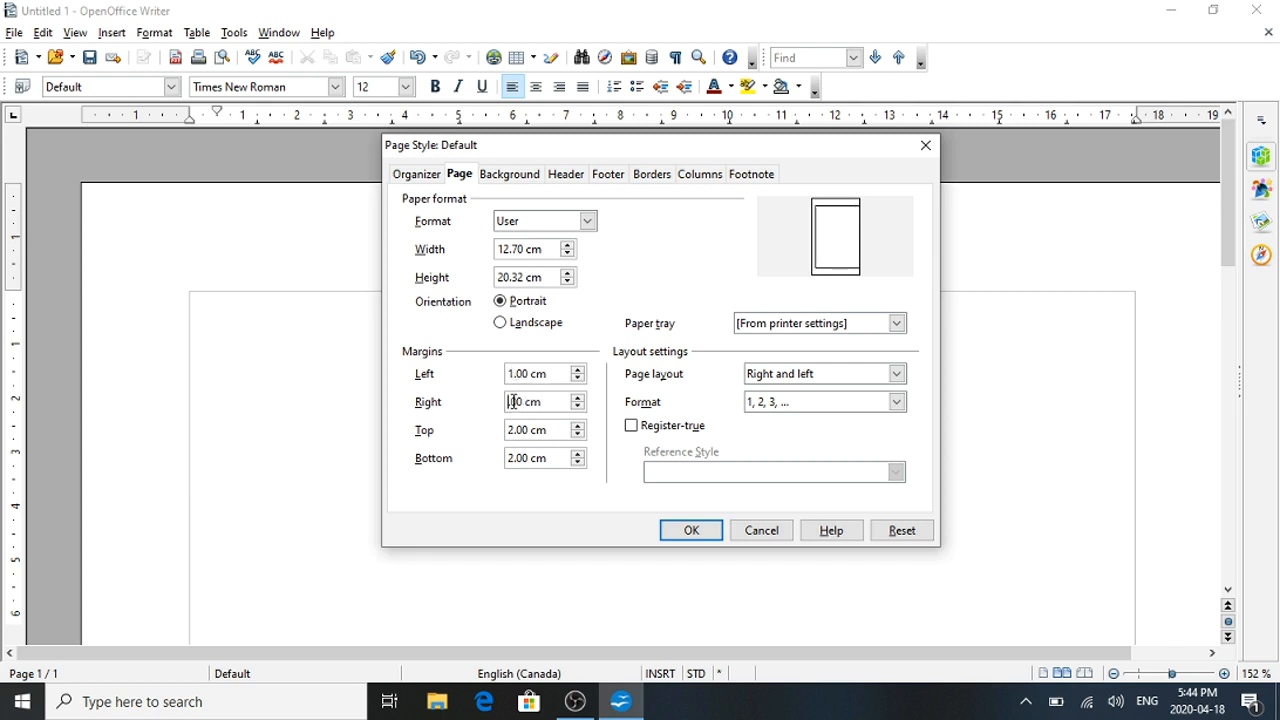
pyautogui.write('1')
pyautogui.click(688, 533)
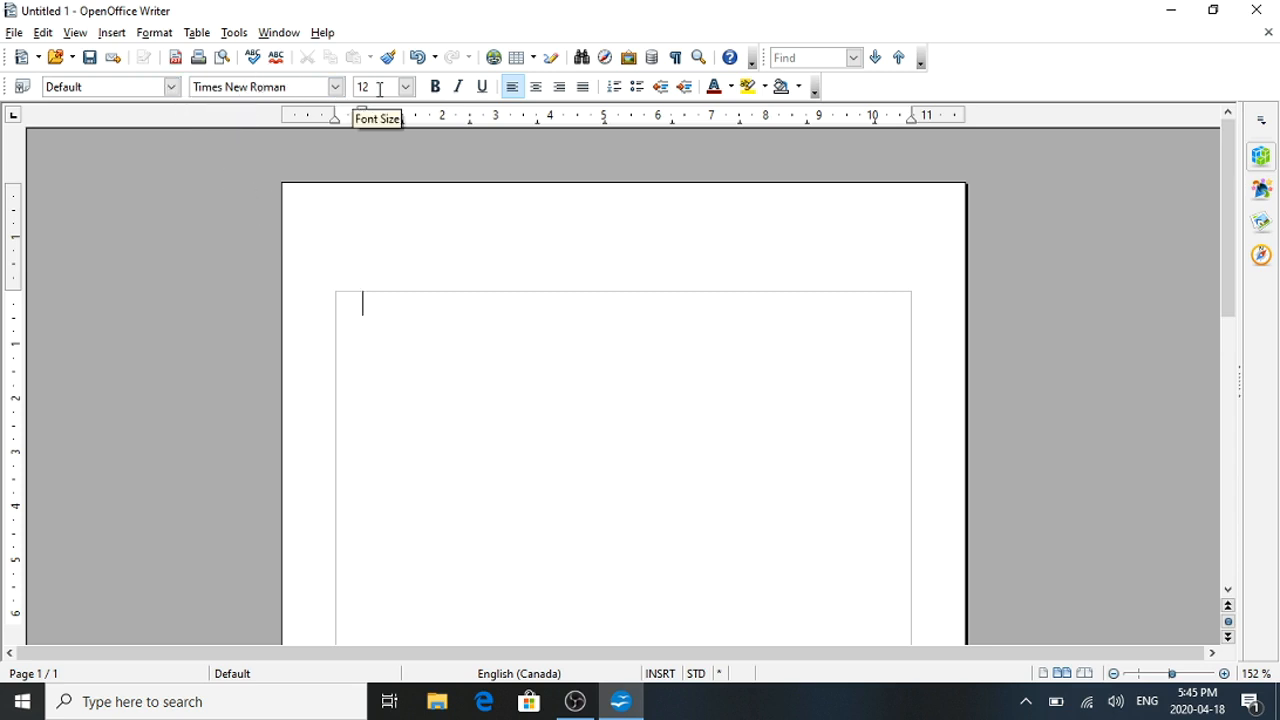
# - Add the centred heading "Chapter 1" on the first line of the page
pyautogui.click(436, 89)
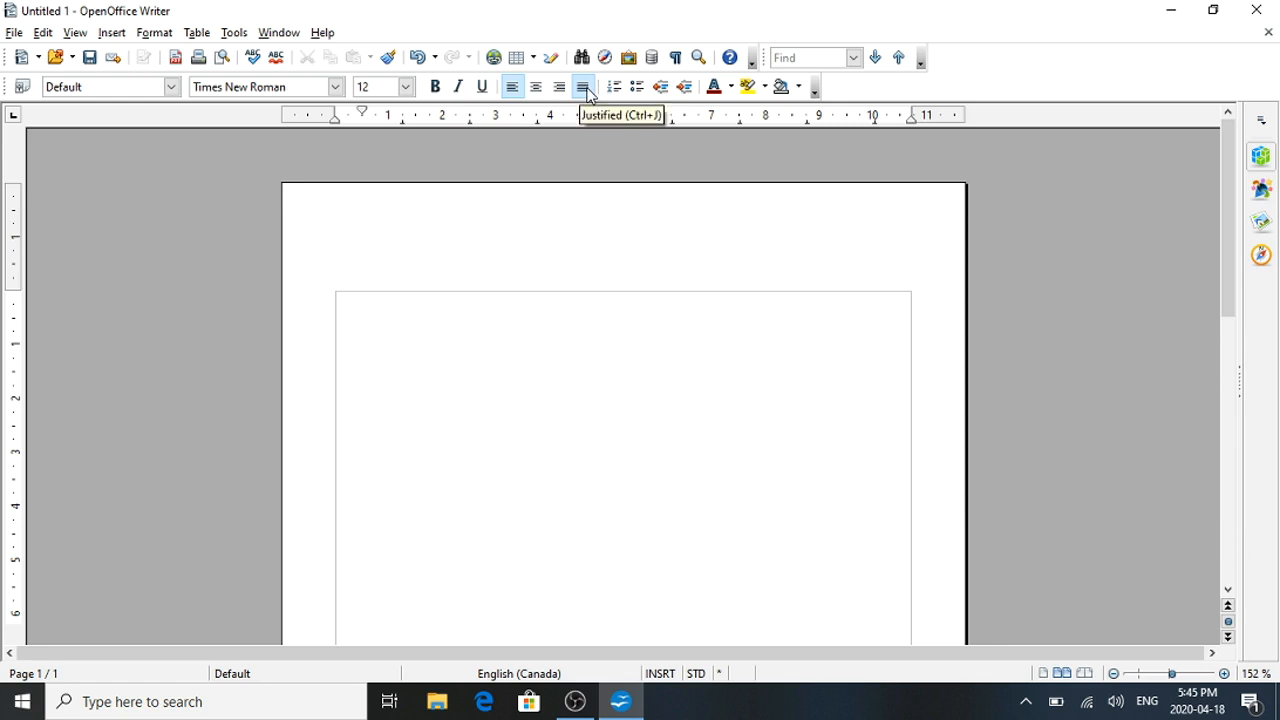
pyautogui.click(583, 88)
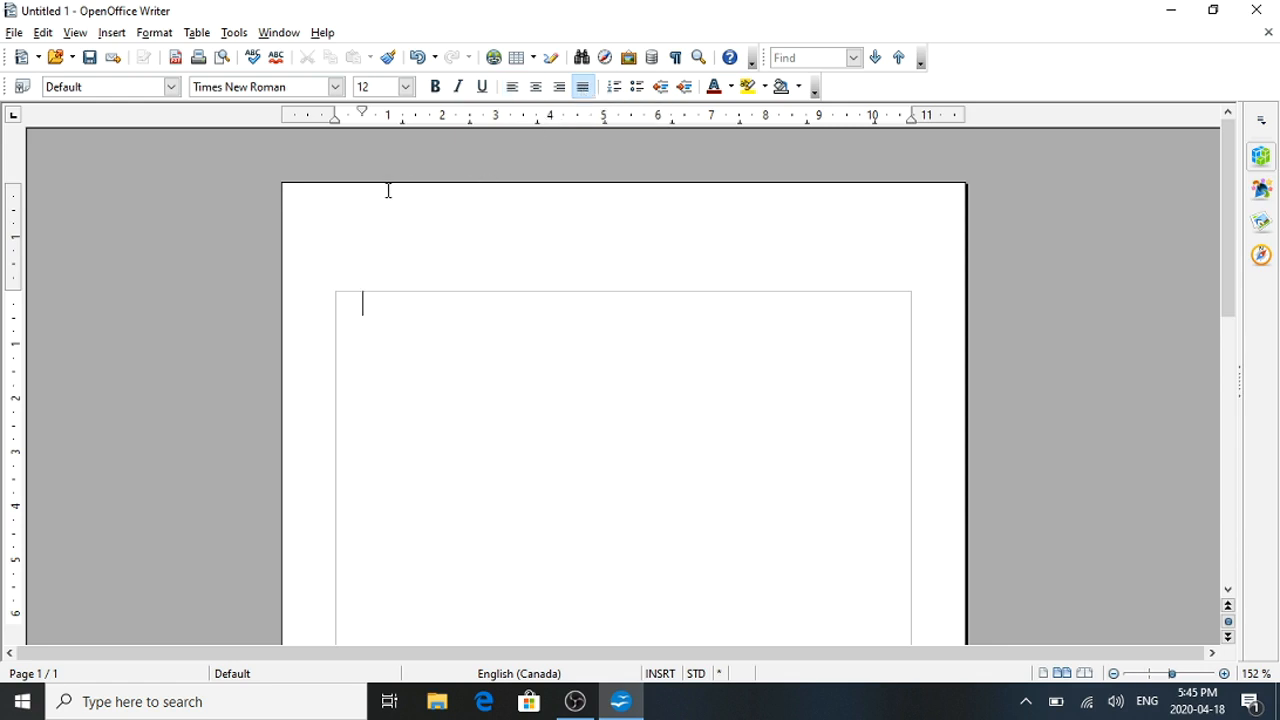
pyautogui.click(537, 90)
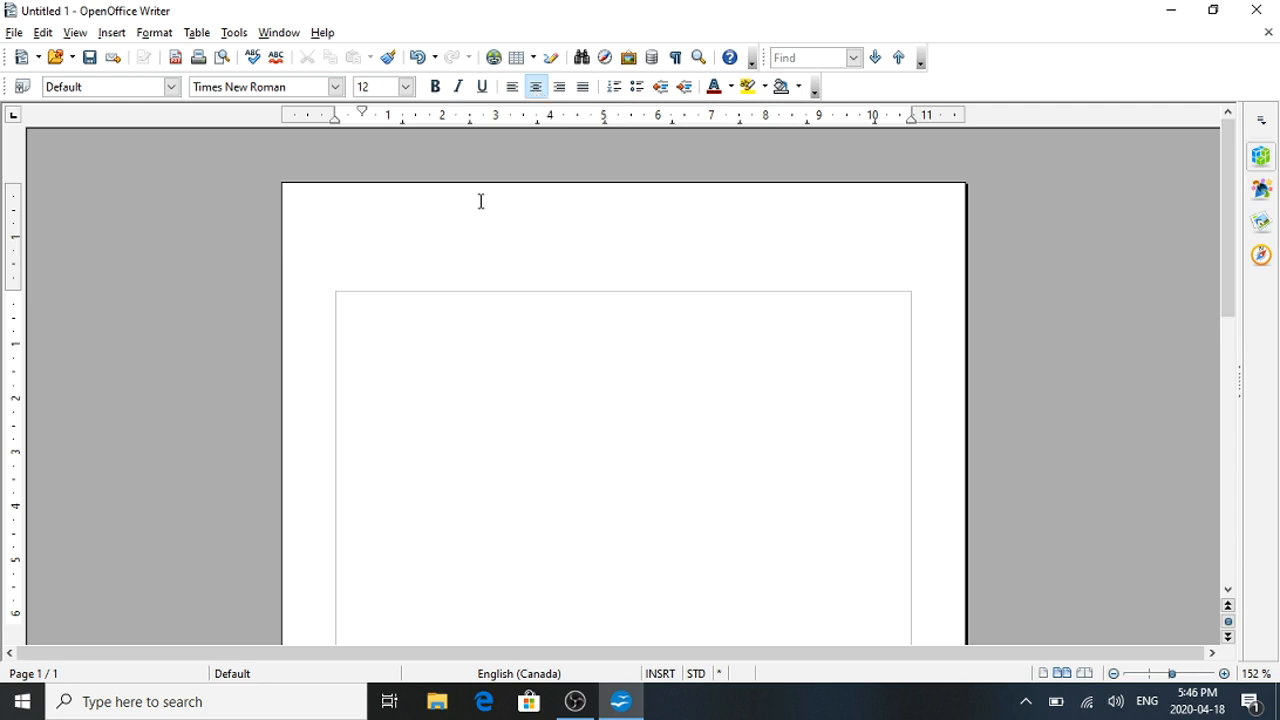
pyautogui.write('Chapter')
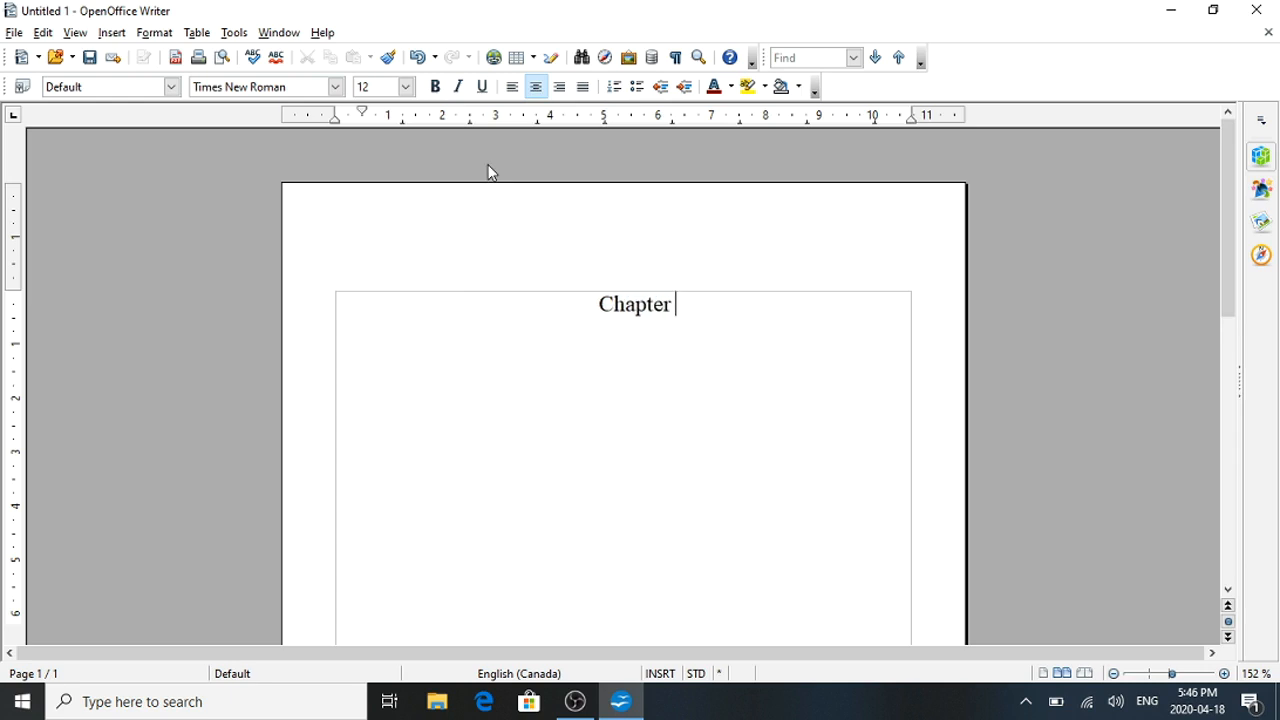
pyautogui.write(' 1')
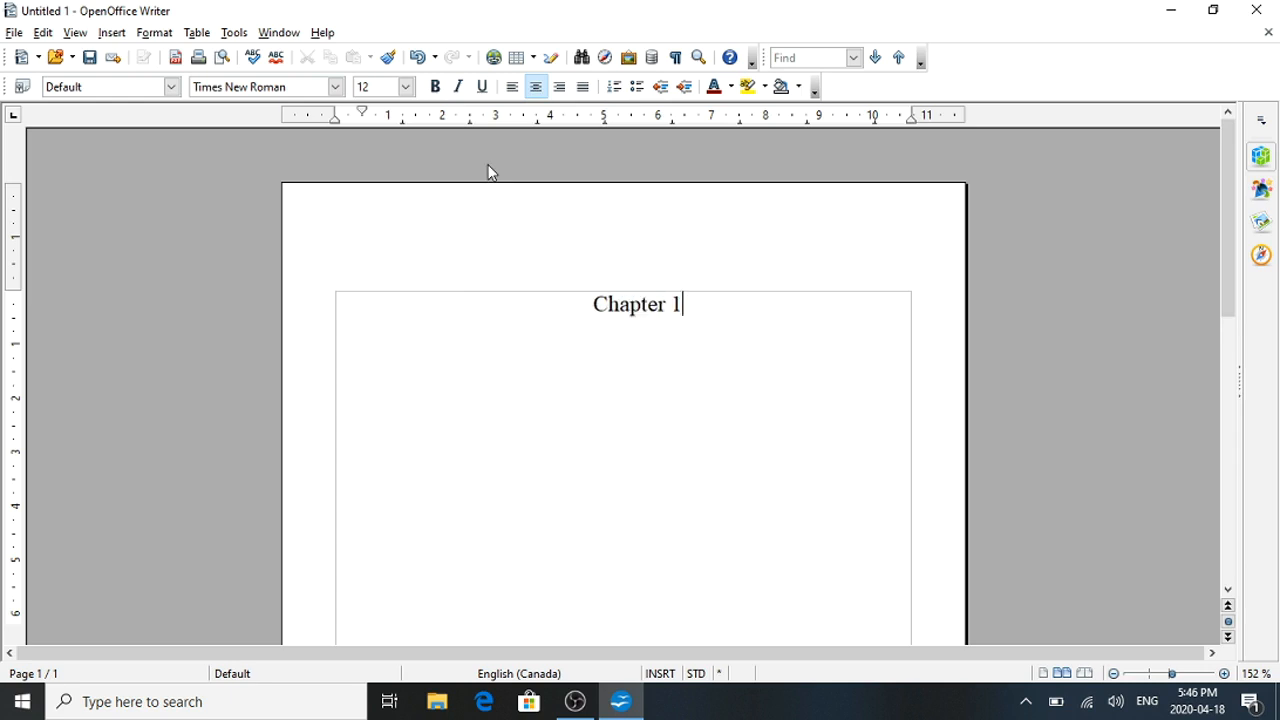
# - Leave a blank line below the chapter heading and justify the new body paragraph
pyautogui.press('Return')
pyautogui.press('Return')
pyautogui.click(583, 88)
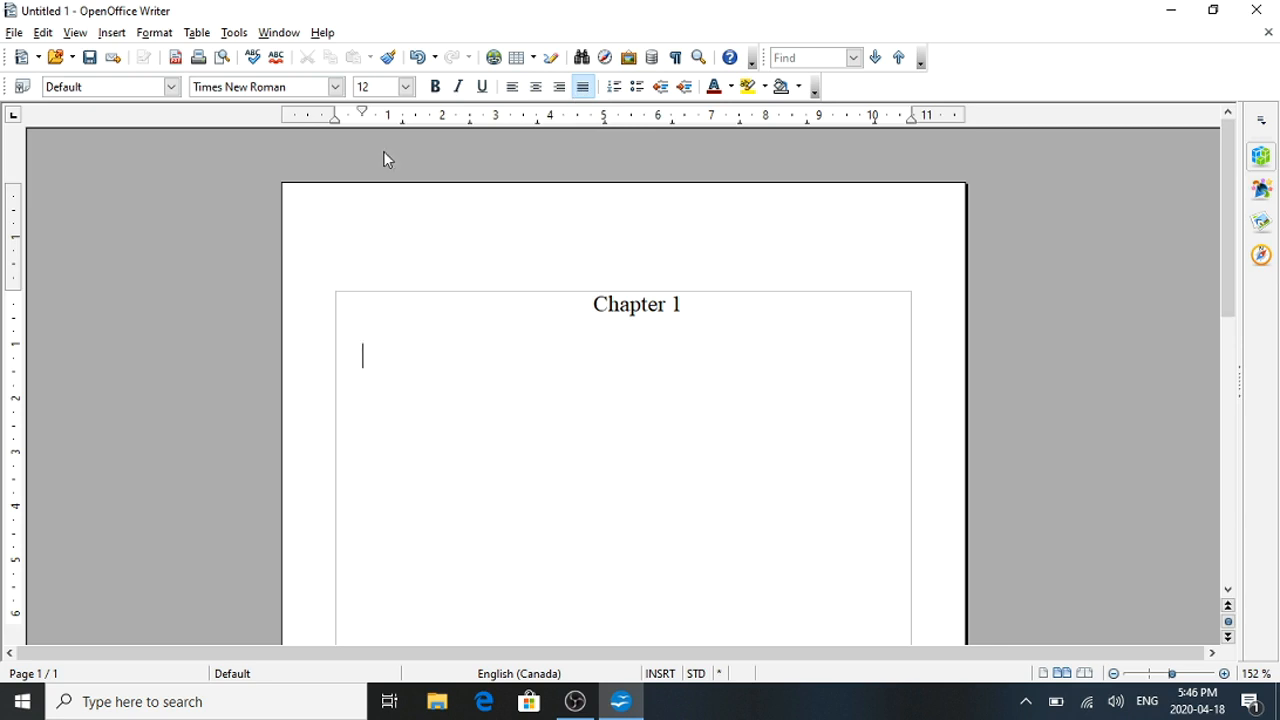
# - Set the body paragraph's font to Constantia
pyautogui.click(337, 89)
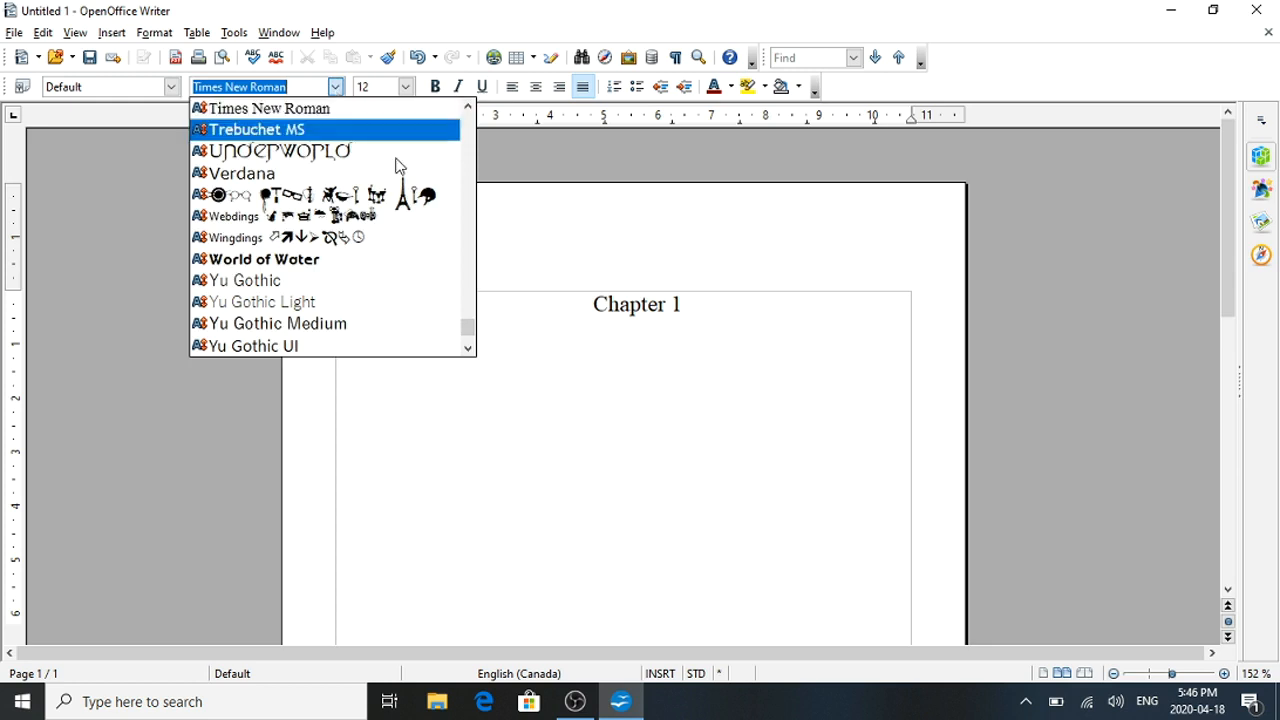
pyautogui.moveTo(467, 330); pyautogui.dragTo(470, 103)
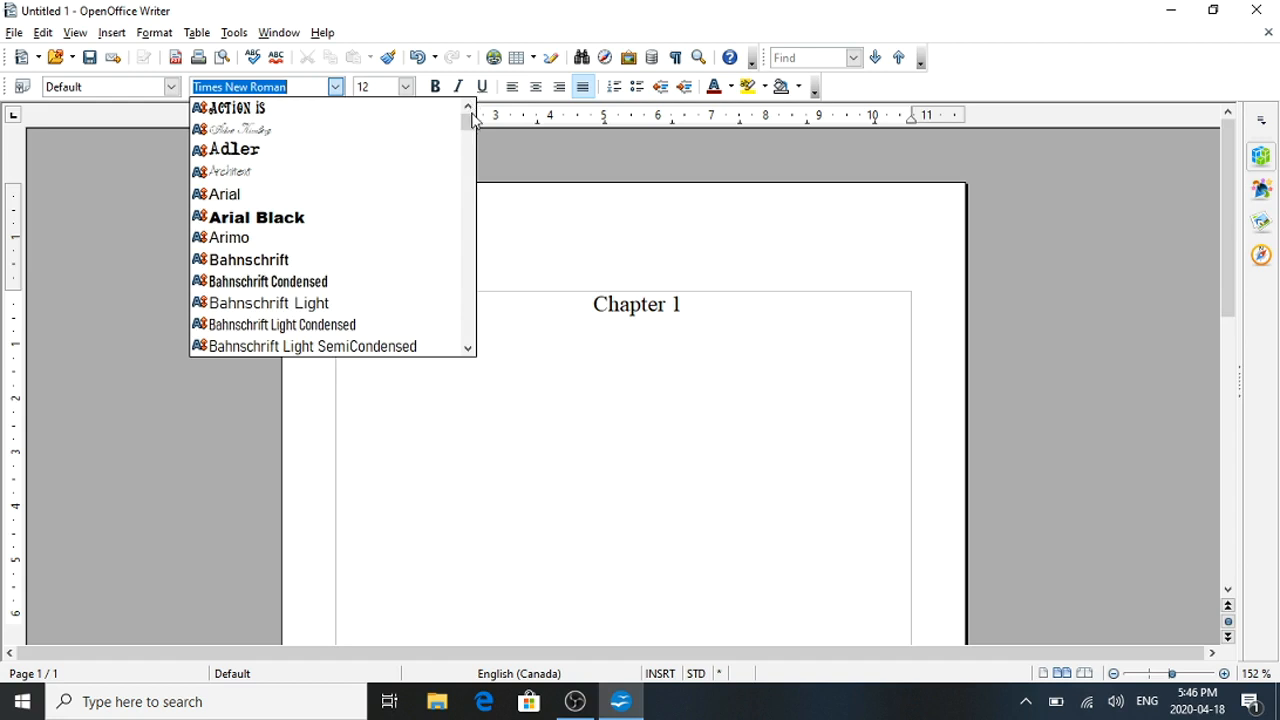
pyautogui.moveTo(470, 127); pyautogui.dragTo(470, 157)
pyautogui.moveTo(470, 160); pyautogui.dragTo(470, 167)
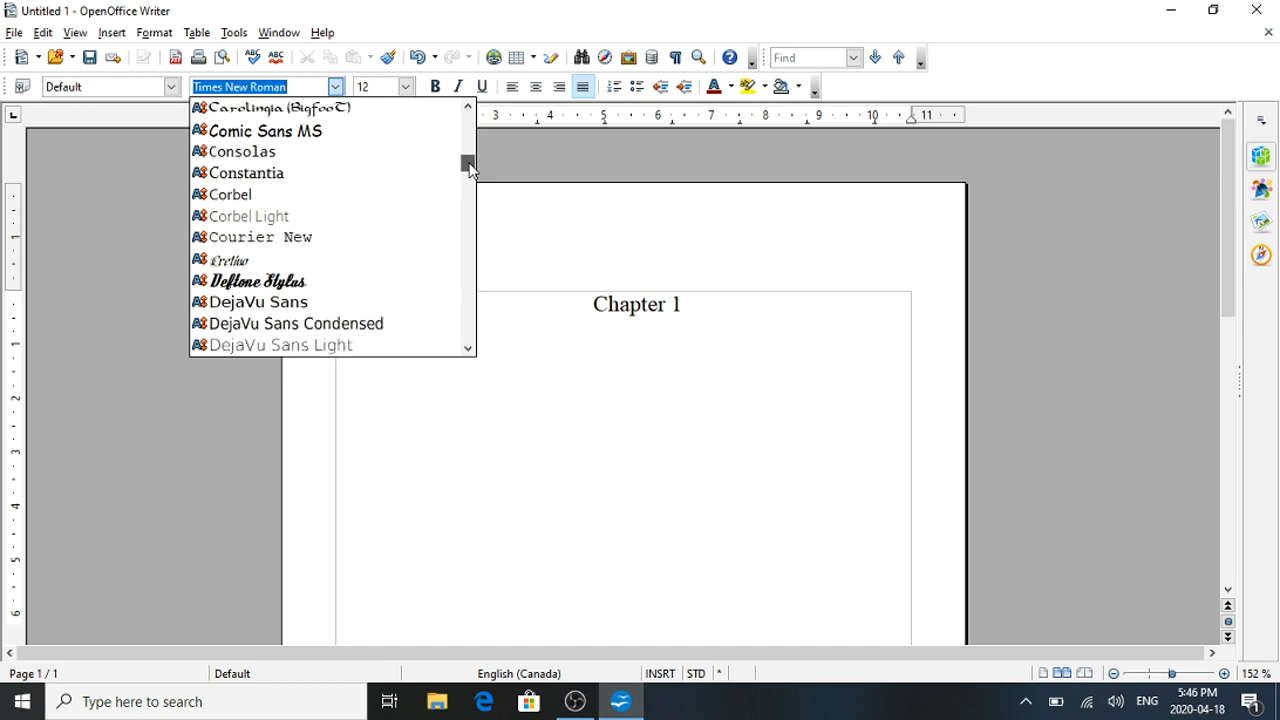
pyautogui.moveTo(470, 167); pyautogui.dragTo(470, 167)
pyautogui.moveTo(470, 167)
pyautogui.mouseDown()
pyautogui.moveTo(467, 125)
pyautogui.moveTo(467, 160)
pyautogui.mouseUp()
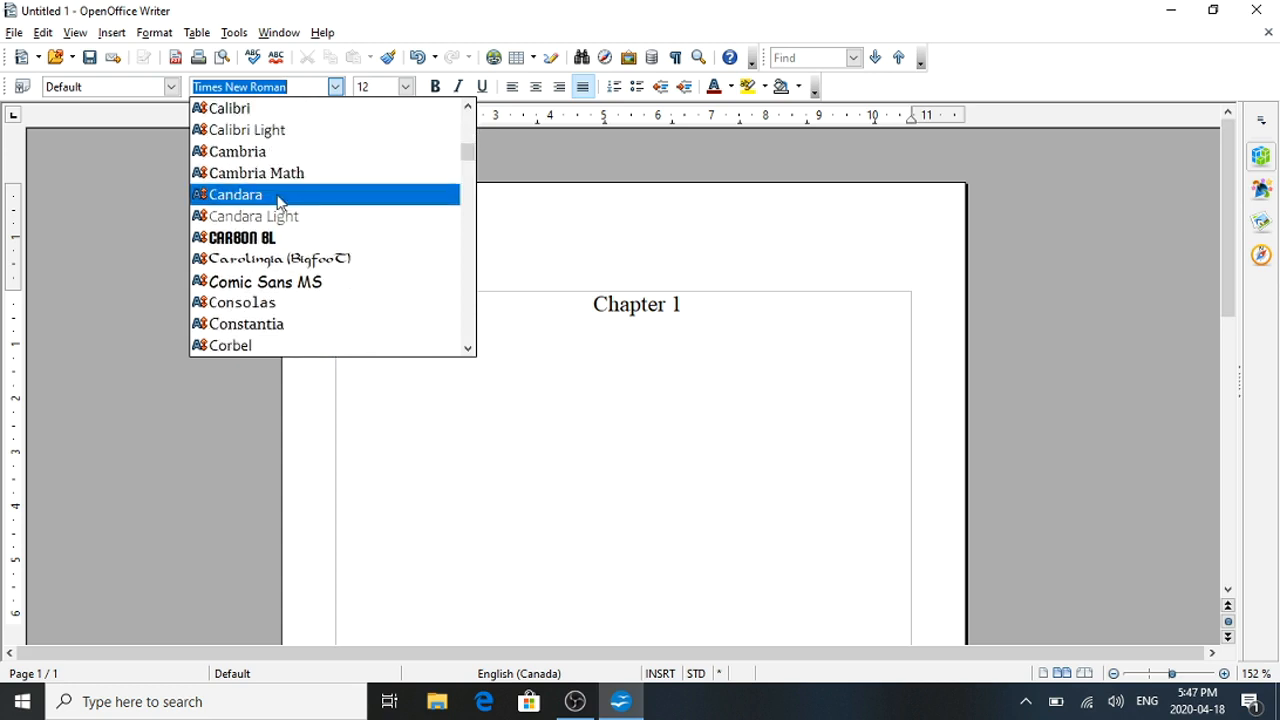
pyautogui.click(288, 323)
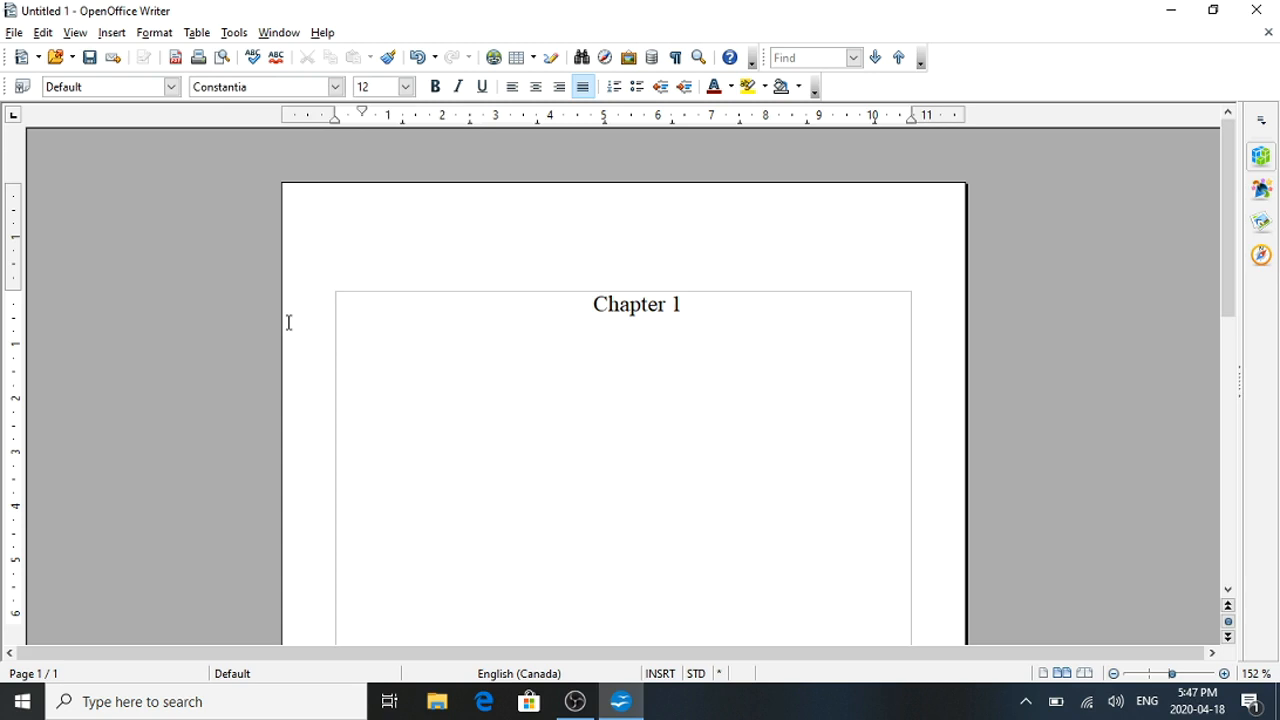
# - Write the sentence "Here is an example of the Constantia font." in the body paragraph below the chapter heading
pyautogui.write('Here is an exam')
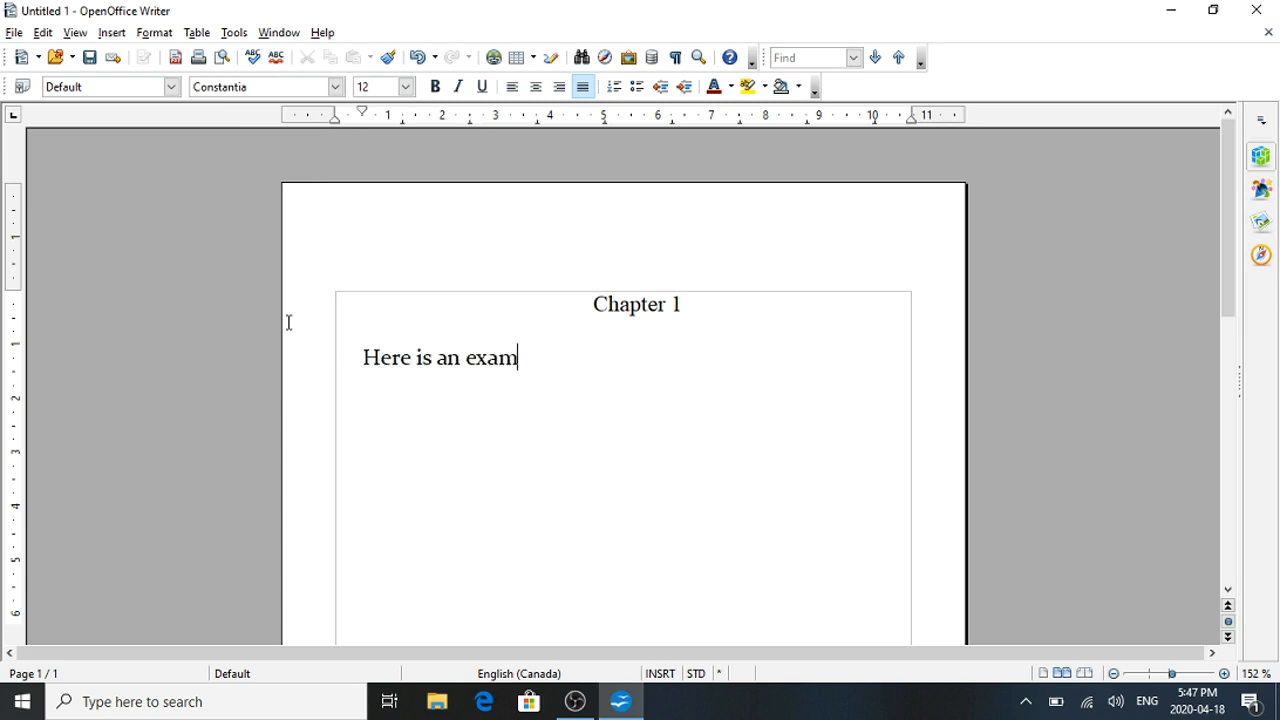
pyautogui.write('ple of the')
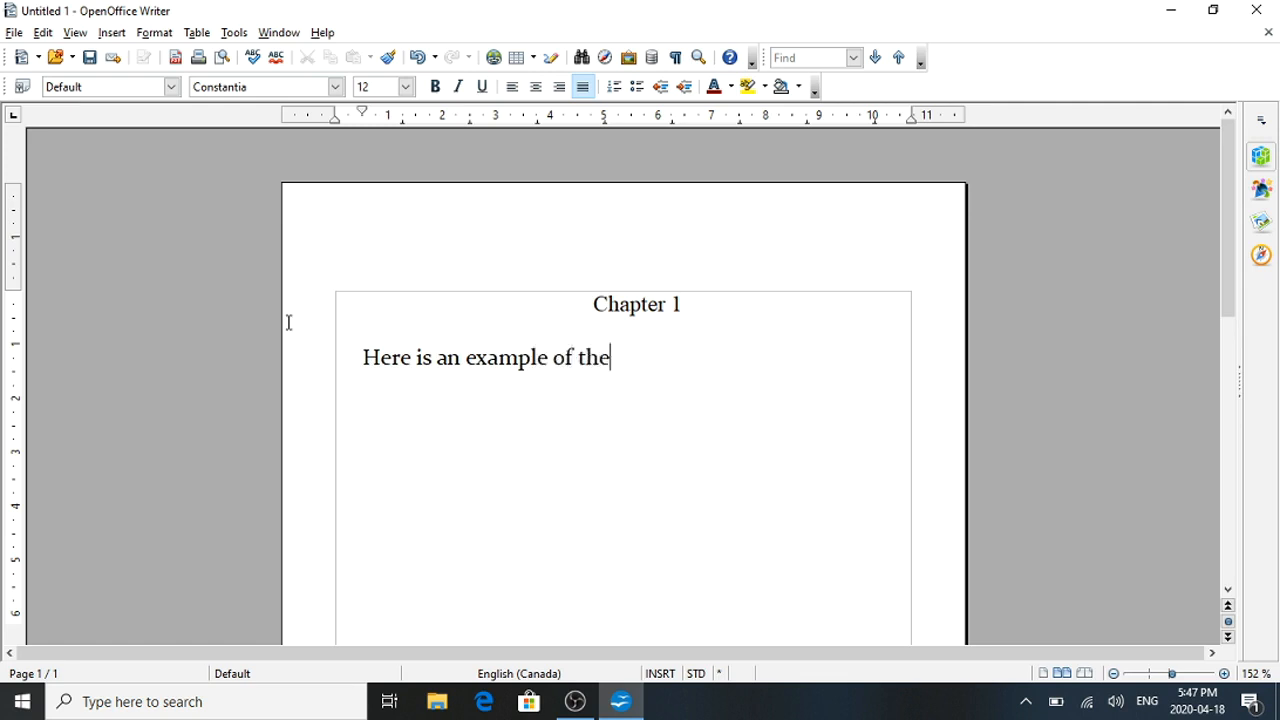
pyautogui.write(' Consta')
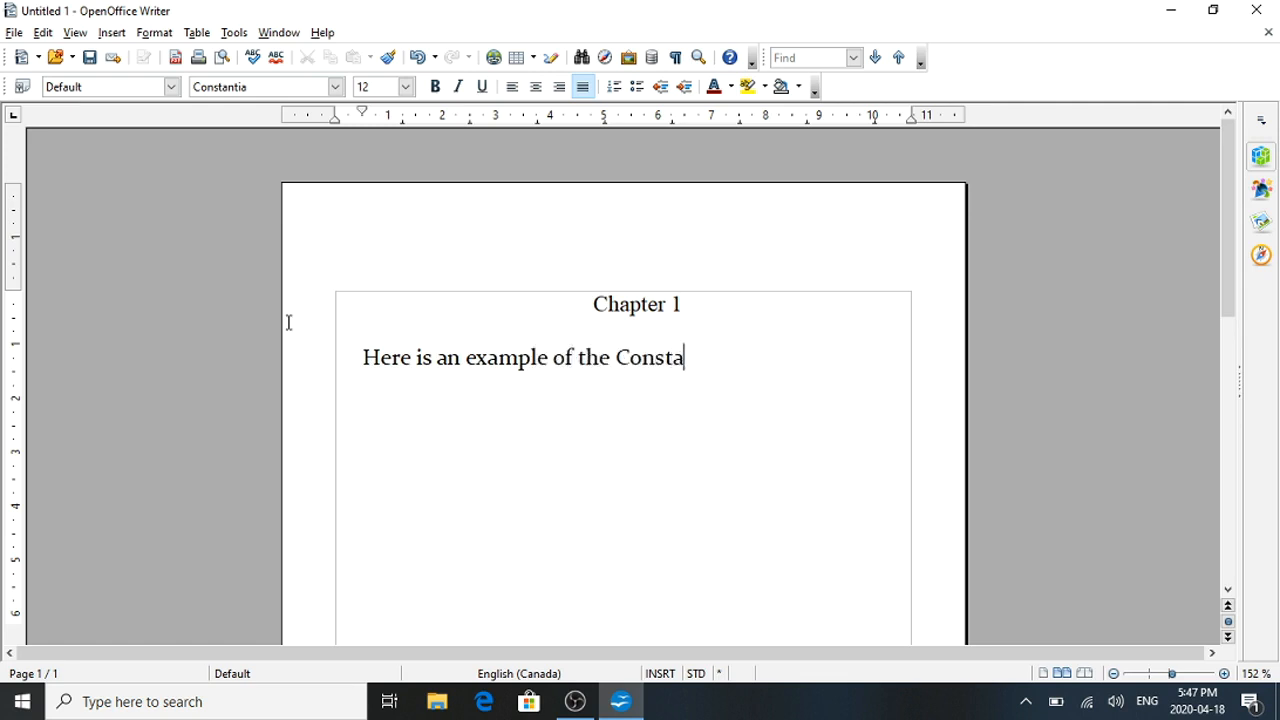
pyautogui.write('ntia font.')
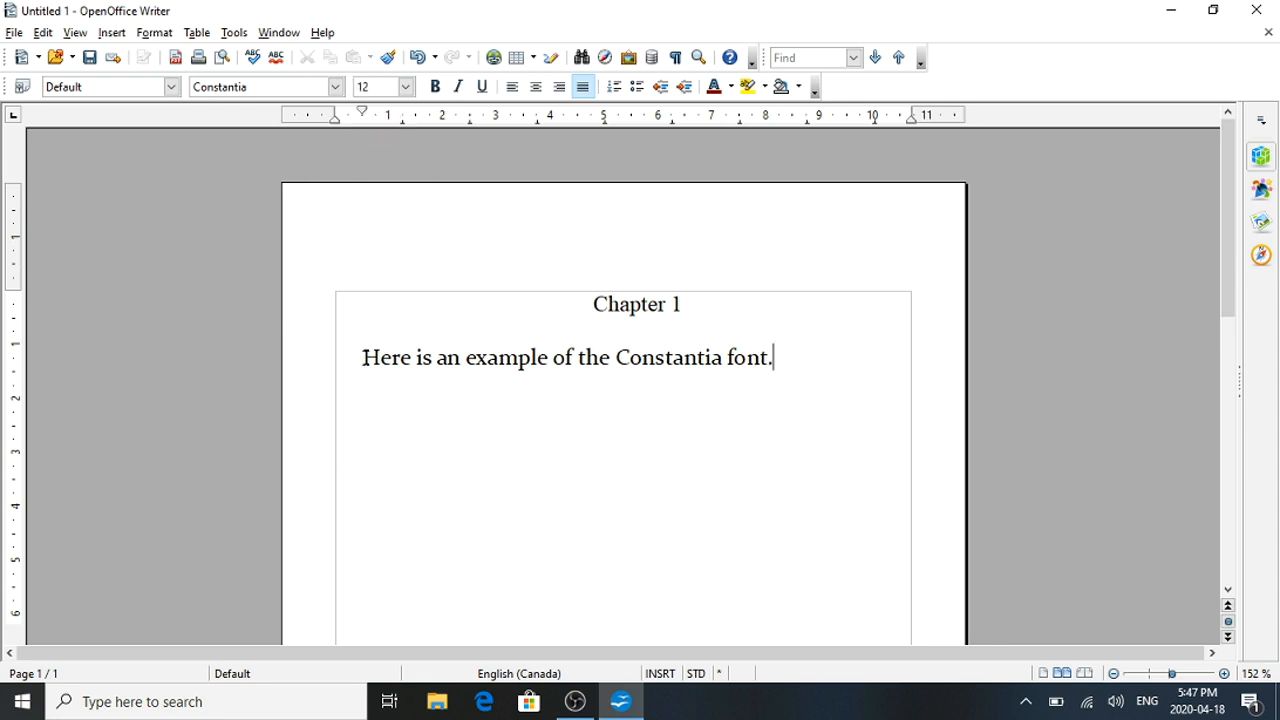
# - Set the font size of the whole body sentence to 11
pyautogui.moveTo(363, 358); pyautogui.dragTo(780, 347)
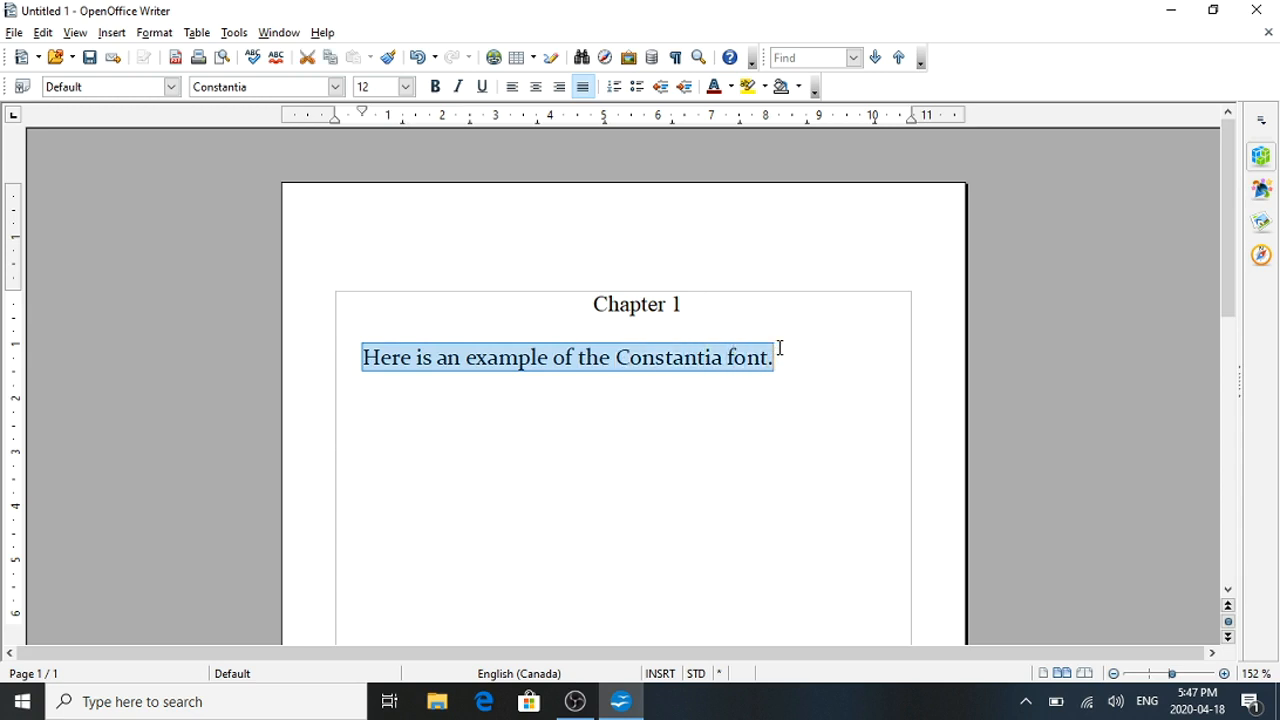
pyautogui.click(405, 87)
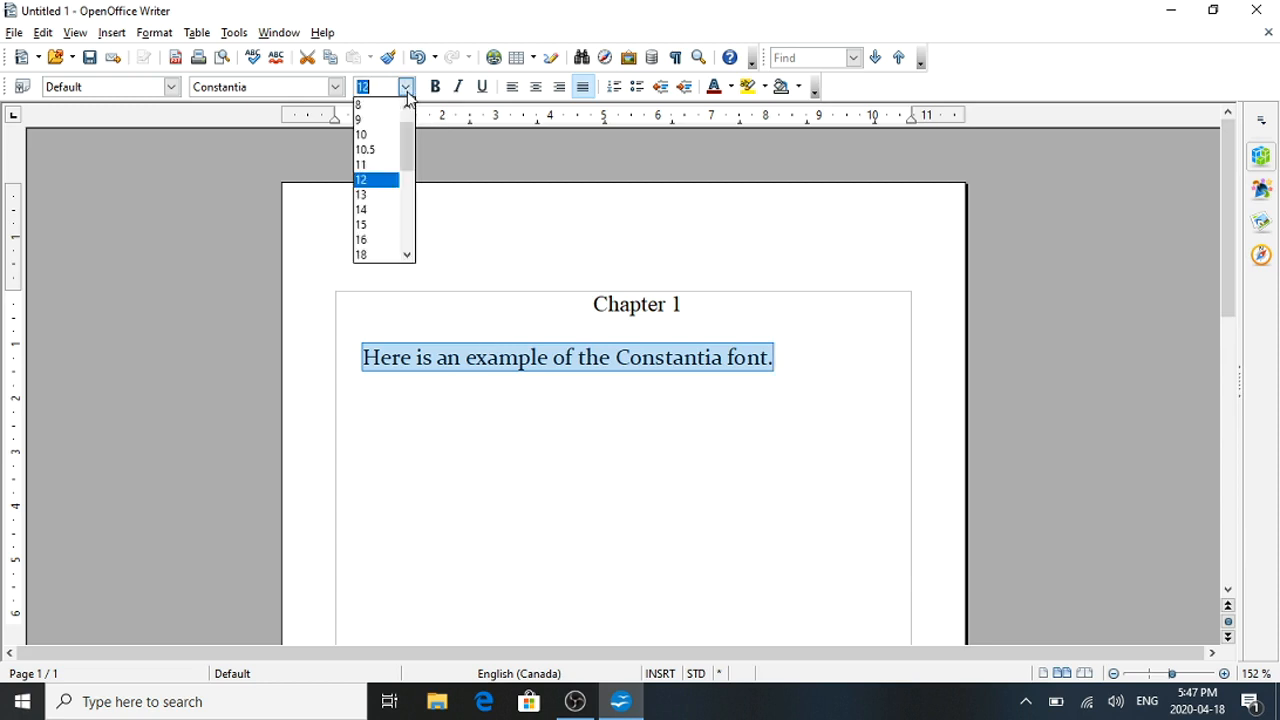
pyautogui.click(375, 164)
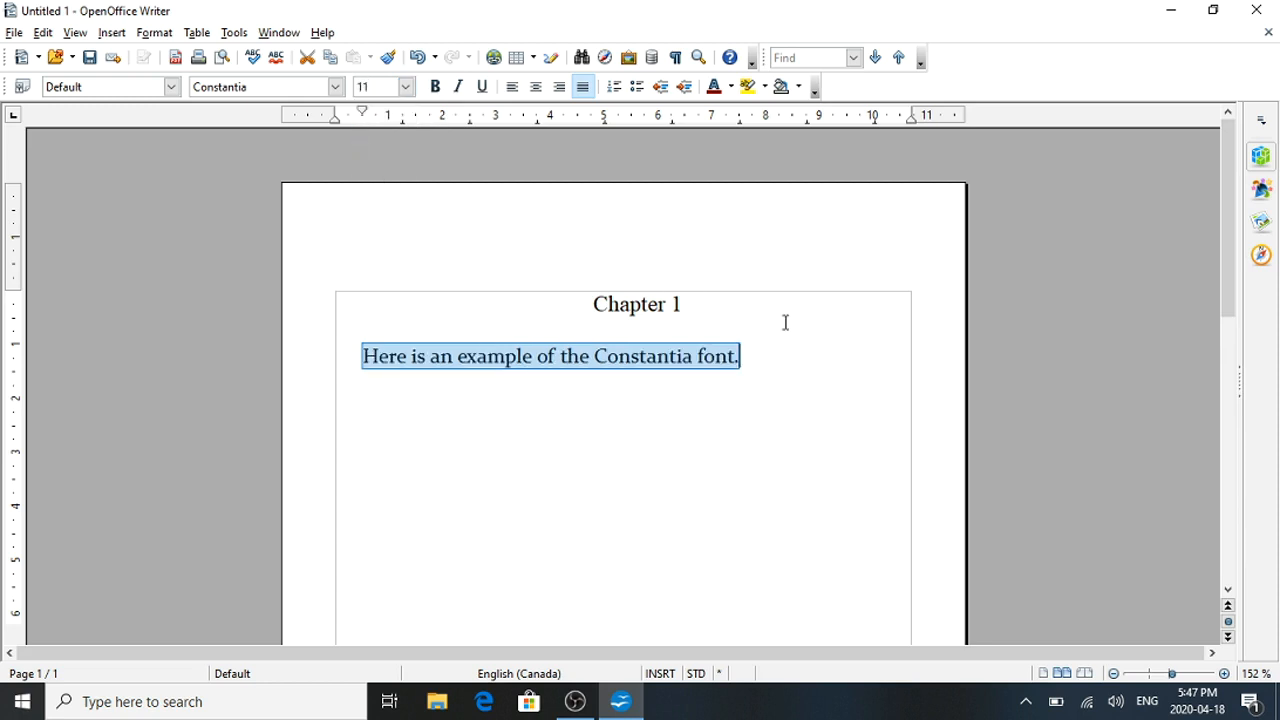
pyautogui.click(754, 355)
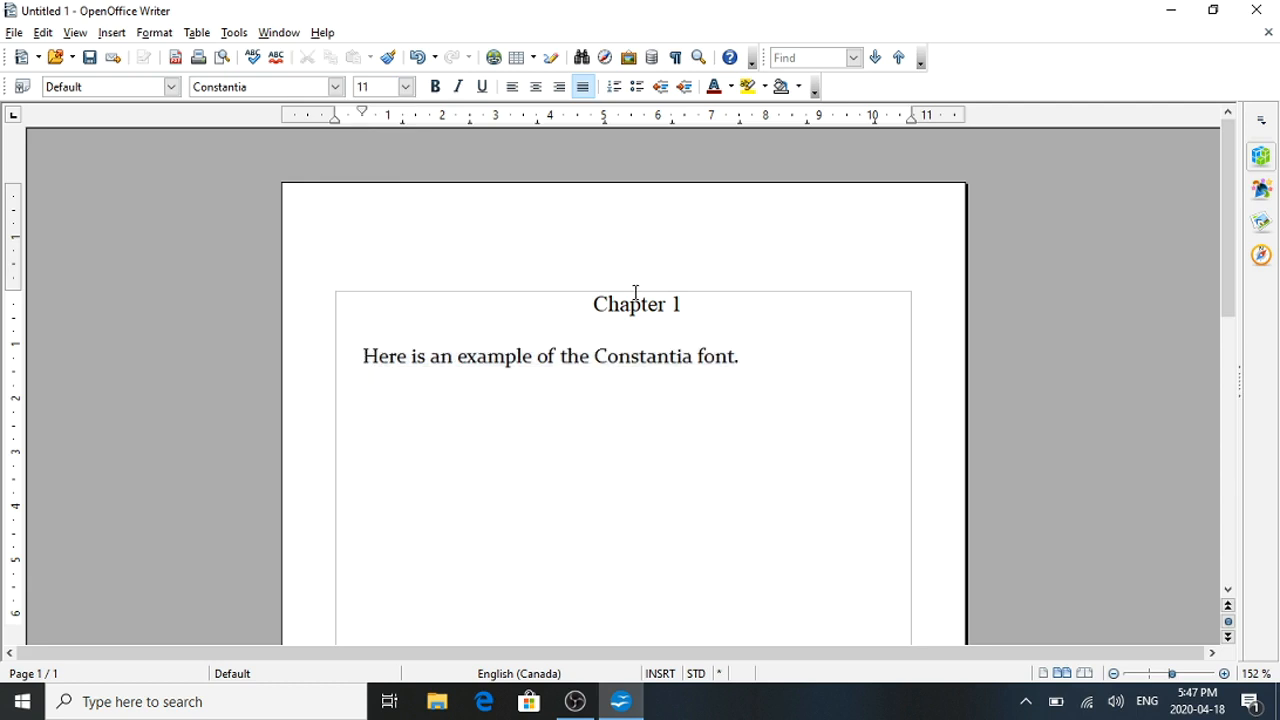
# - Change the font of the "Chapter 1" heading to Adler
pyautogui.click(593, 304)
pyautogui.moveTo(593, 304); pyautogui.dragTo(684, 304)
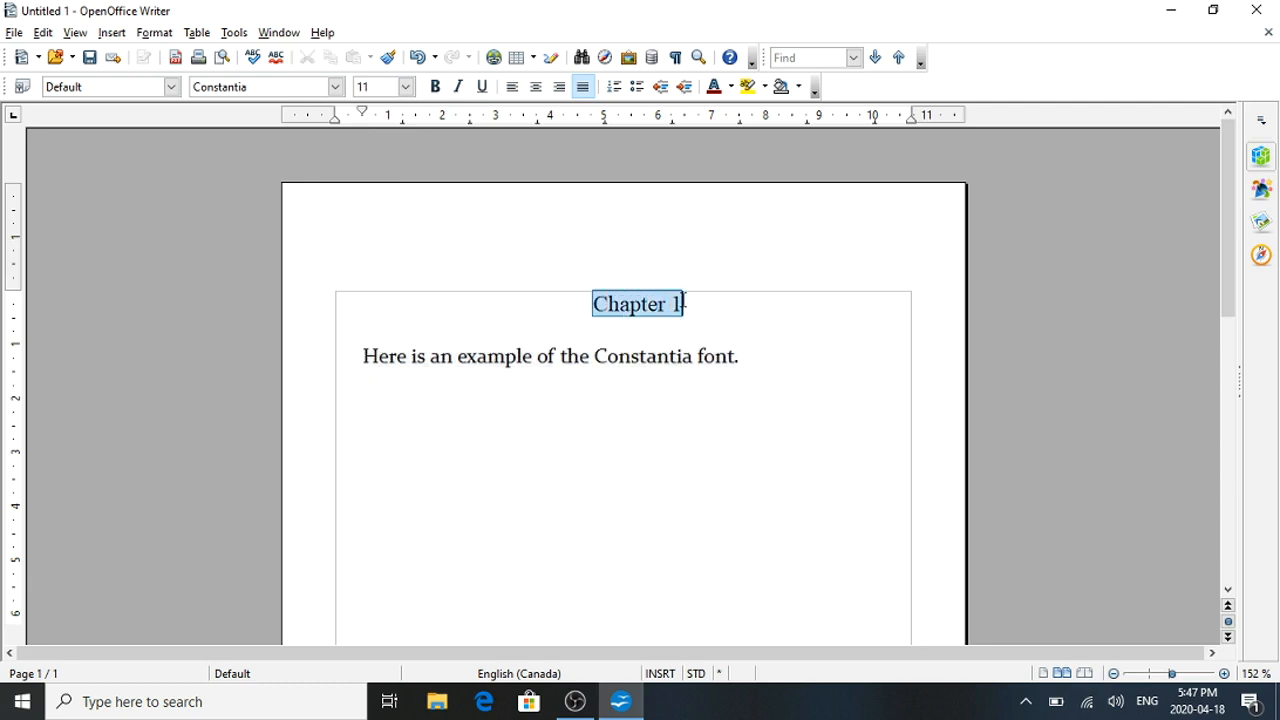
pyautogui.click(336, 88)
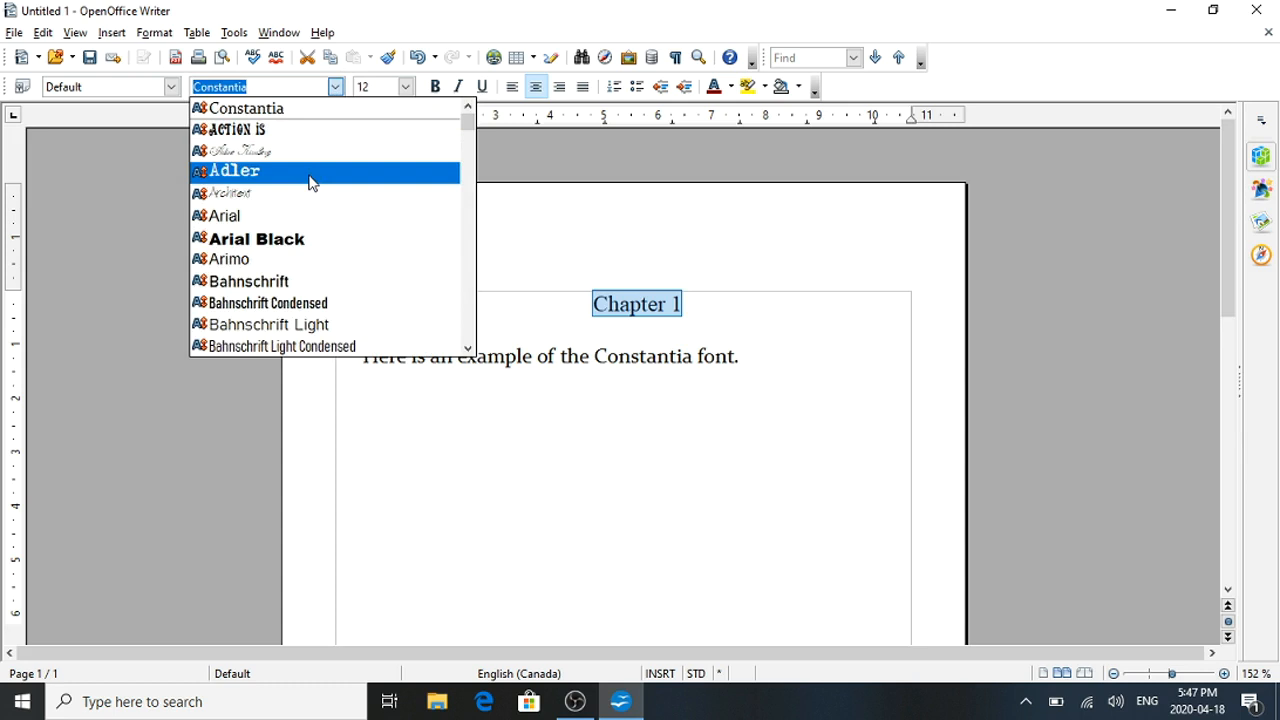
pyautogui.click(256, 172)
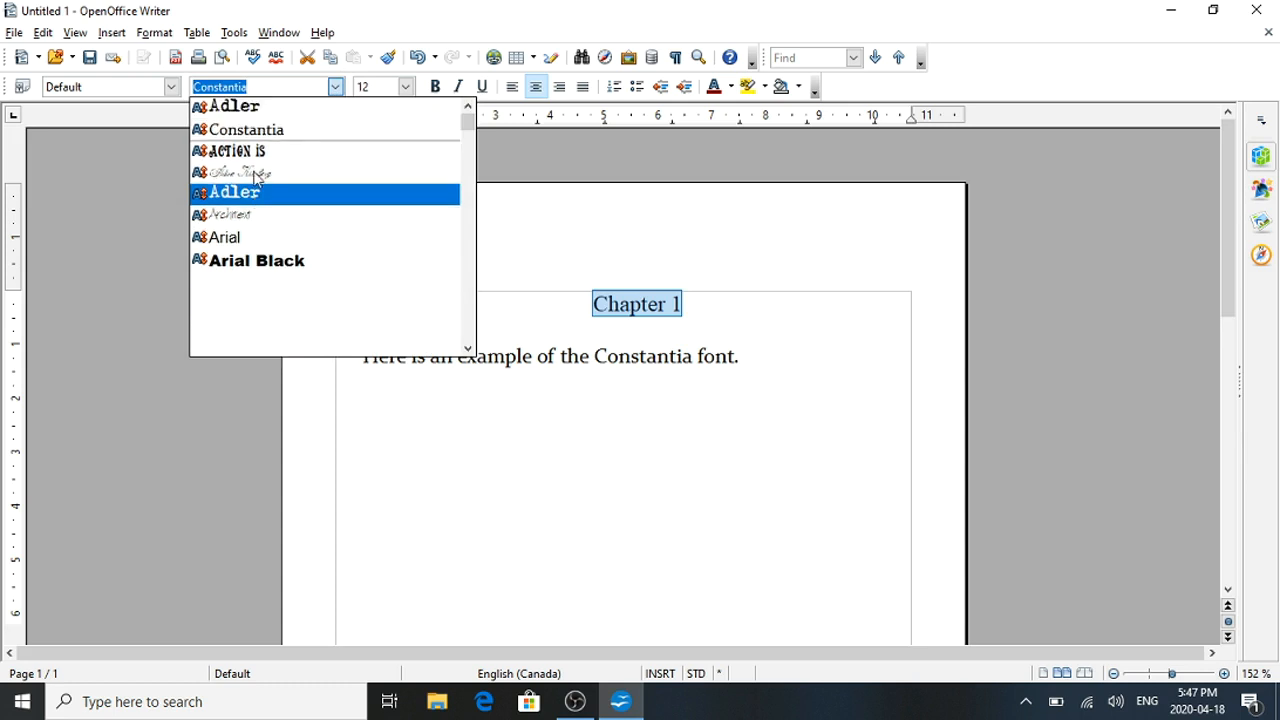
pyautogui.click(705, 302)
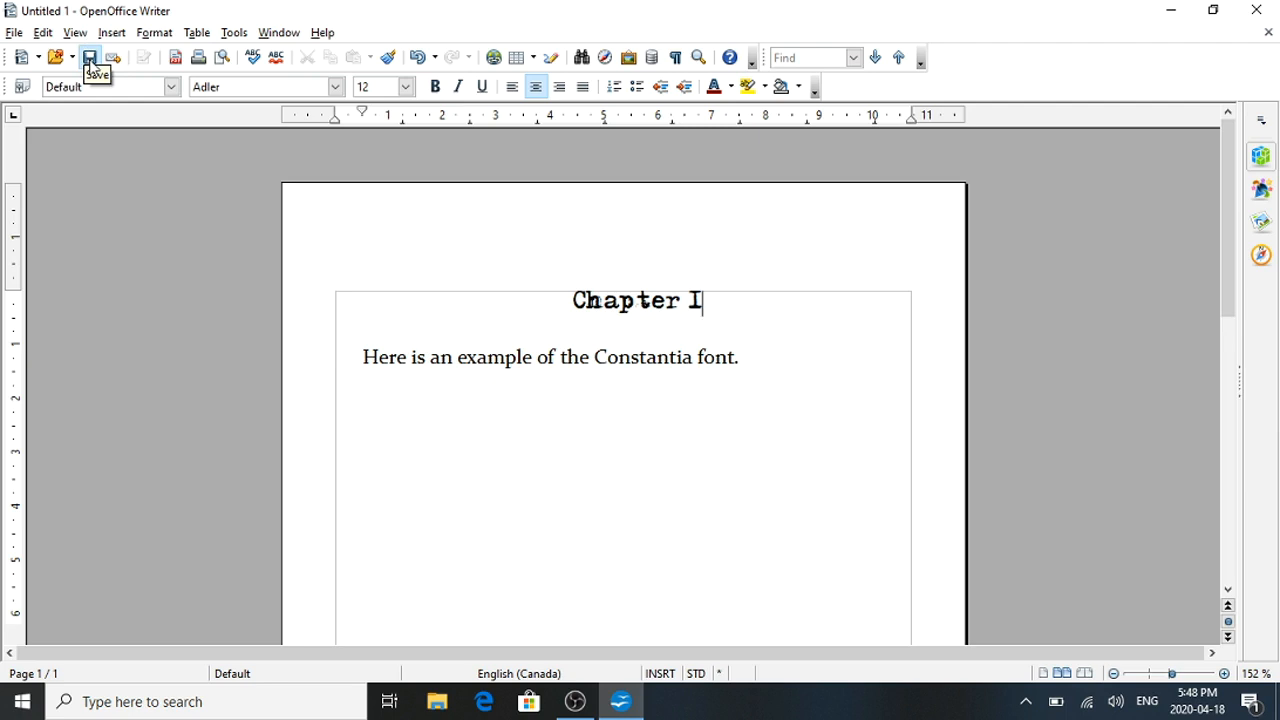
# - Start saving the document and enter "Practice Book" as its file name
pyautogui.click(13, 34)
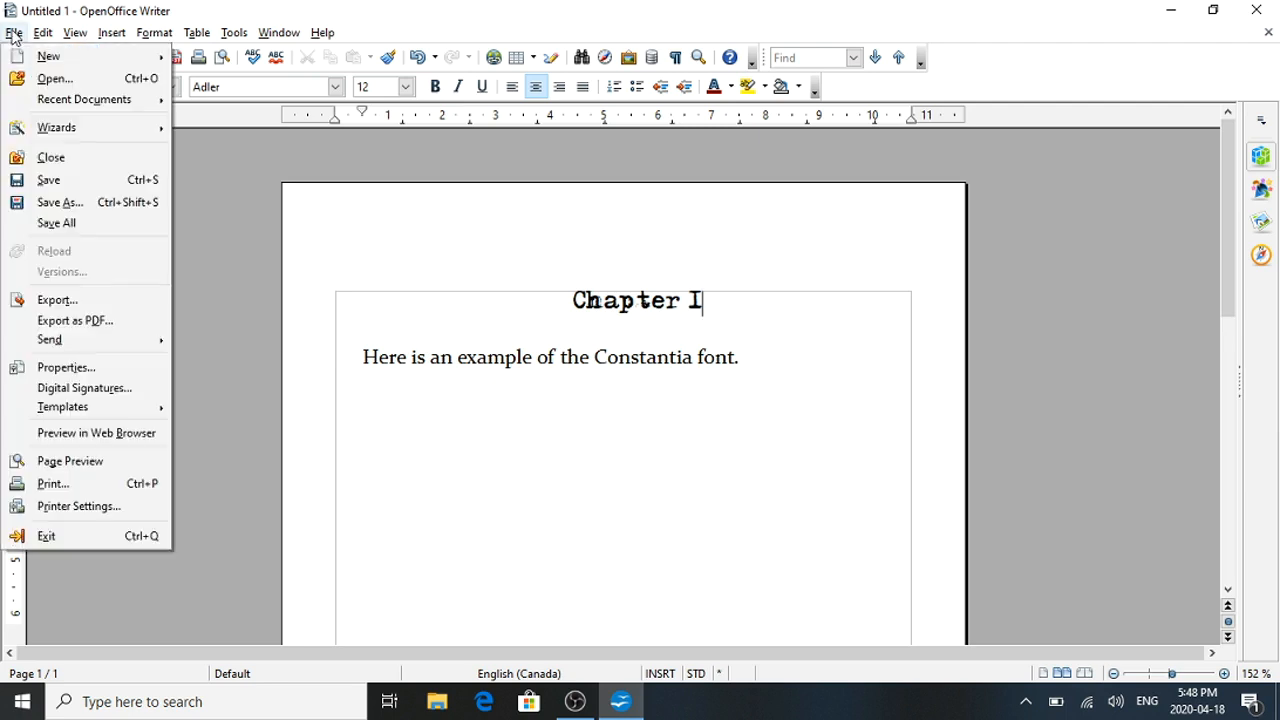
pyautogui.click(50, 180)
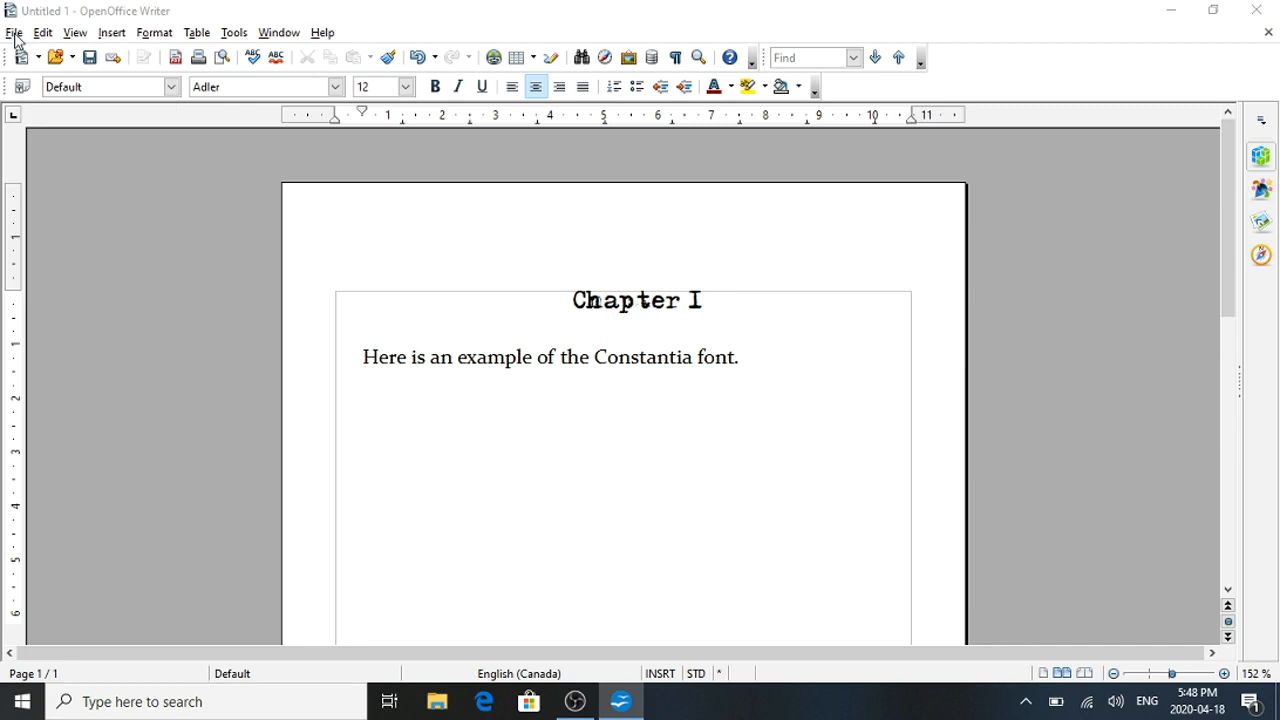
pyautogui.click(184, 374)
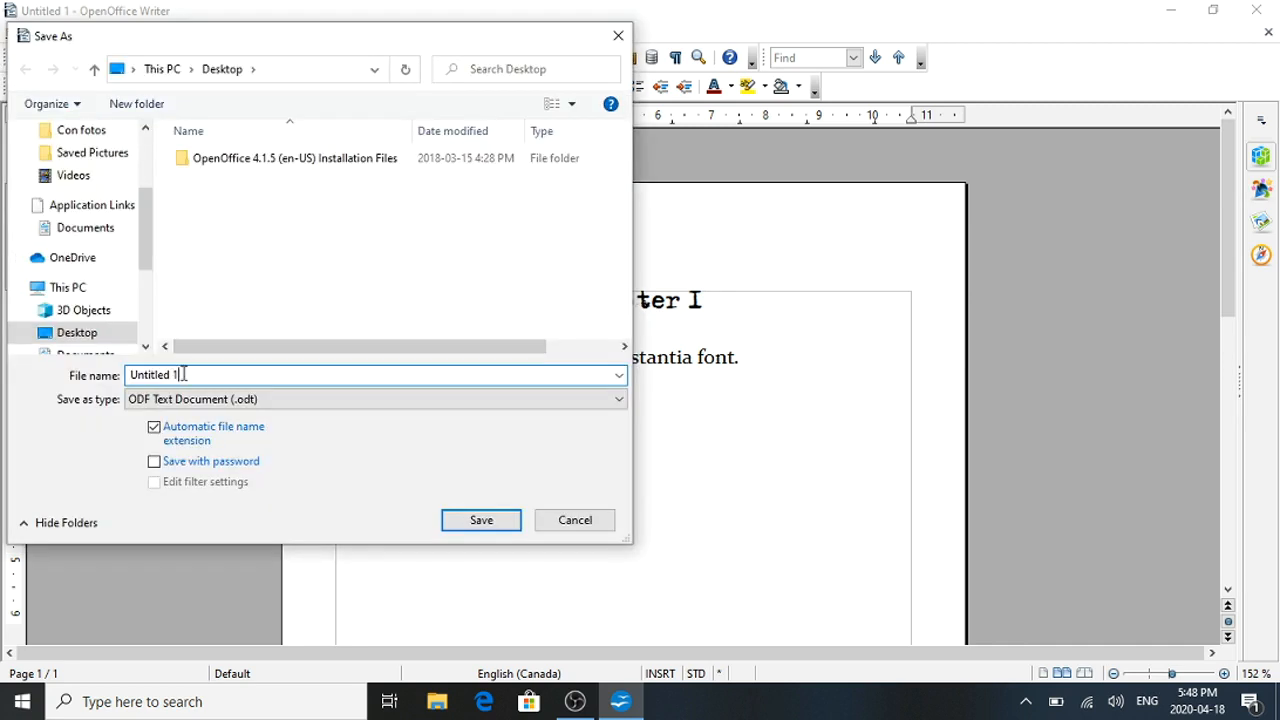
pyautogui.press('BackSpace')
pyautogui.press('BackSpace')
pyautogui.press('BackSpace')
pyautogui.press('BackSpace')
pyautogui.press('BackSpace')
pyautogui.press('BackSpace')
pyautogui.press('BackSpace')
pyautogui.press('BackSpace')
pyautogui.press('BackSpace')
pyautogui.write('Practice Book')
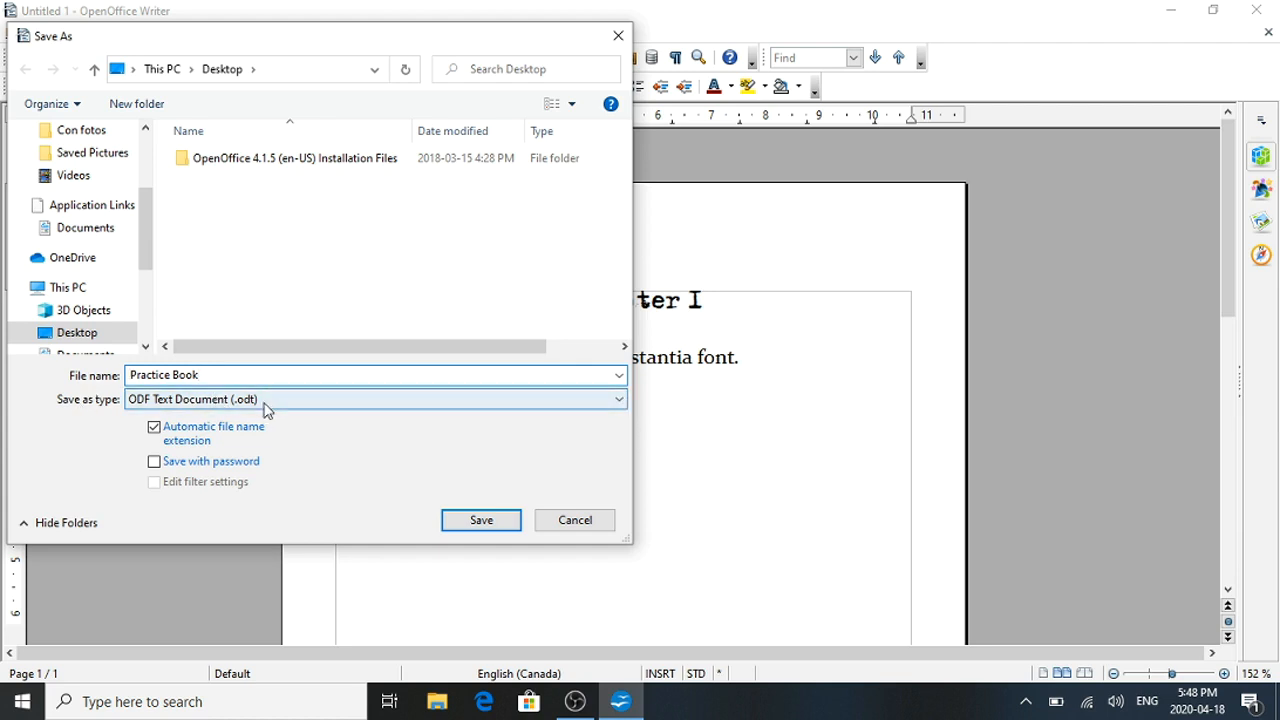
# - Save the document to the Desktop as Rich Text Format (.rtf), keeping the current format, and check the desktop for the file
pyautogui.click(619, 402)
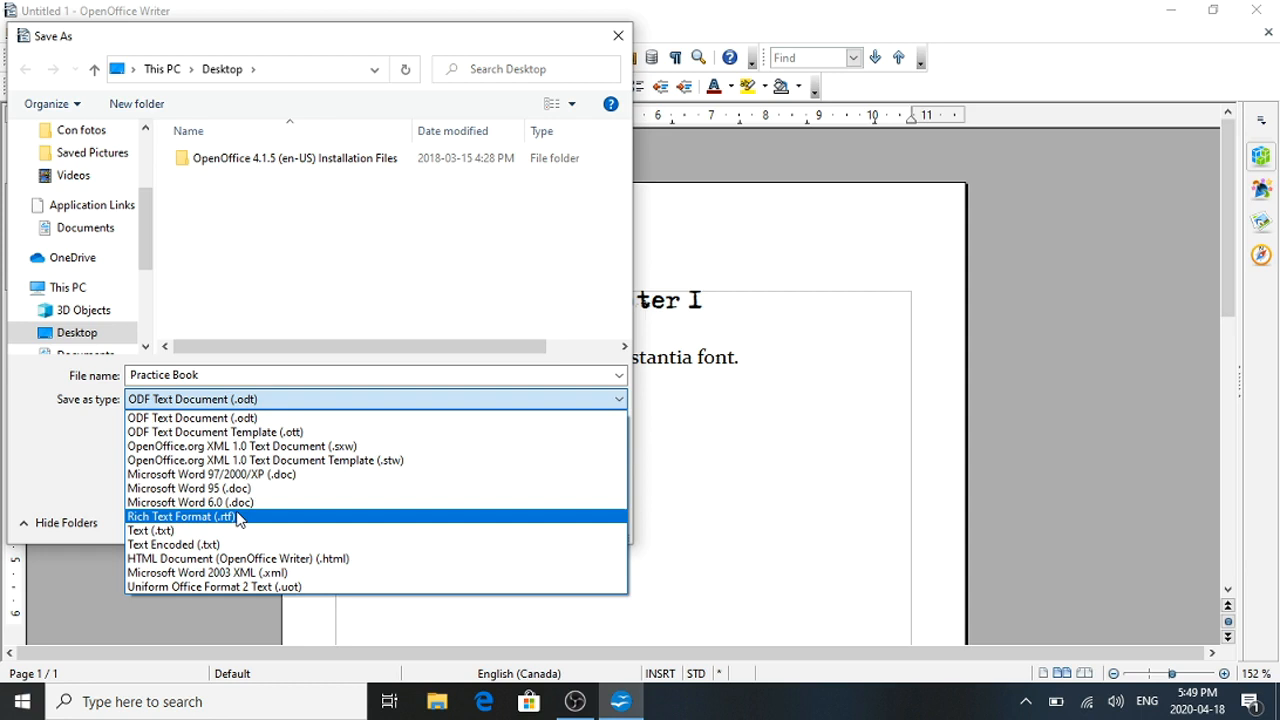
pyautogui.click(238, 517)
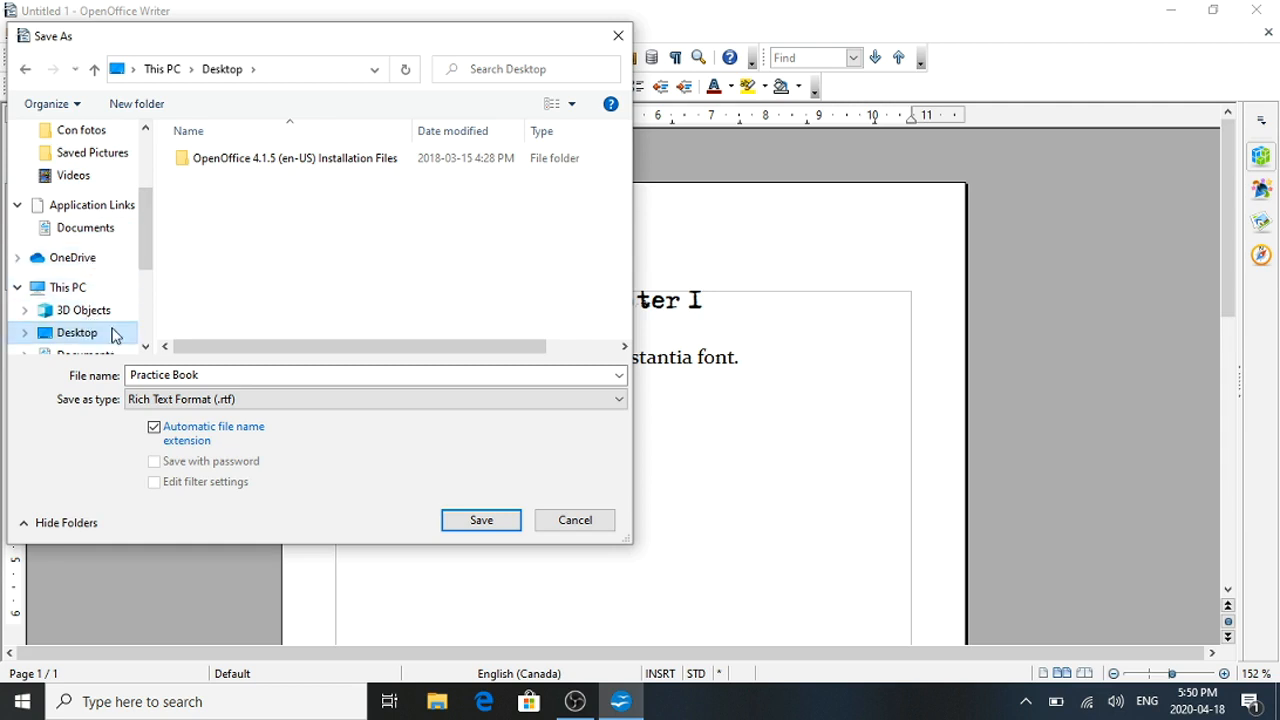
pyautogui.click(481, 521)
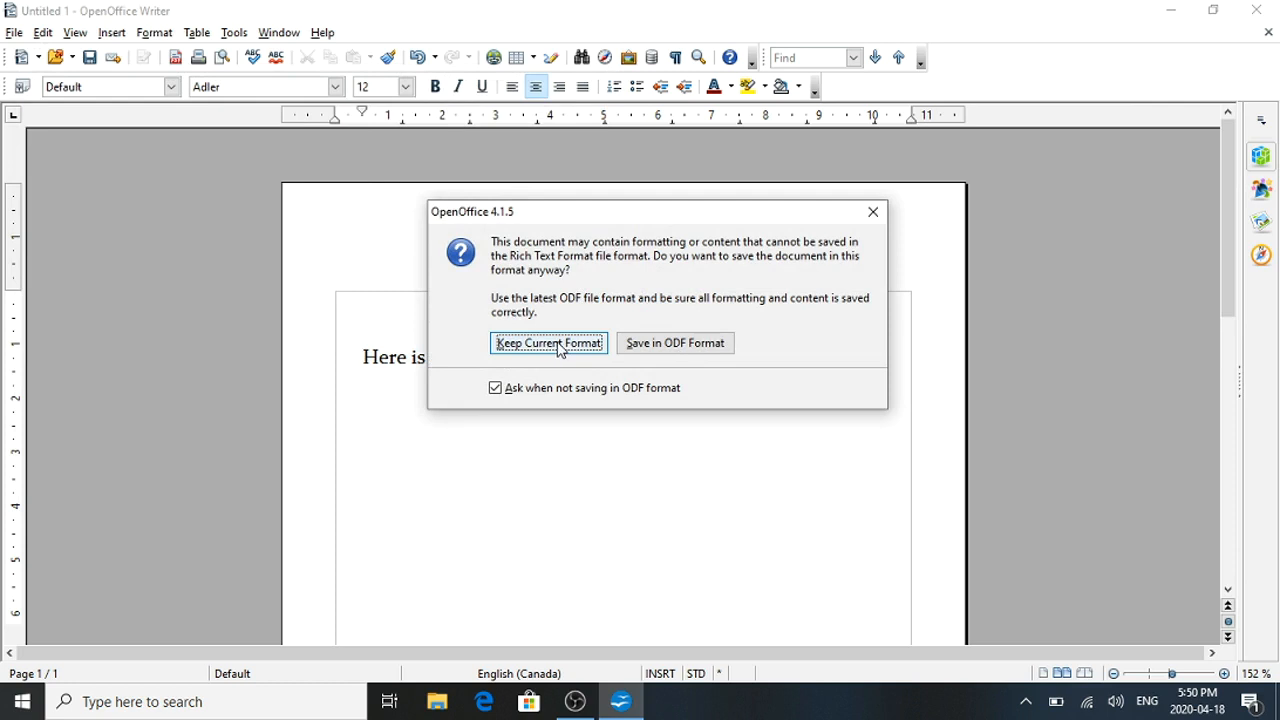
pyautogui.click(559, 345)
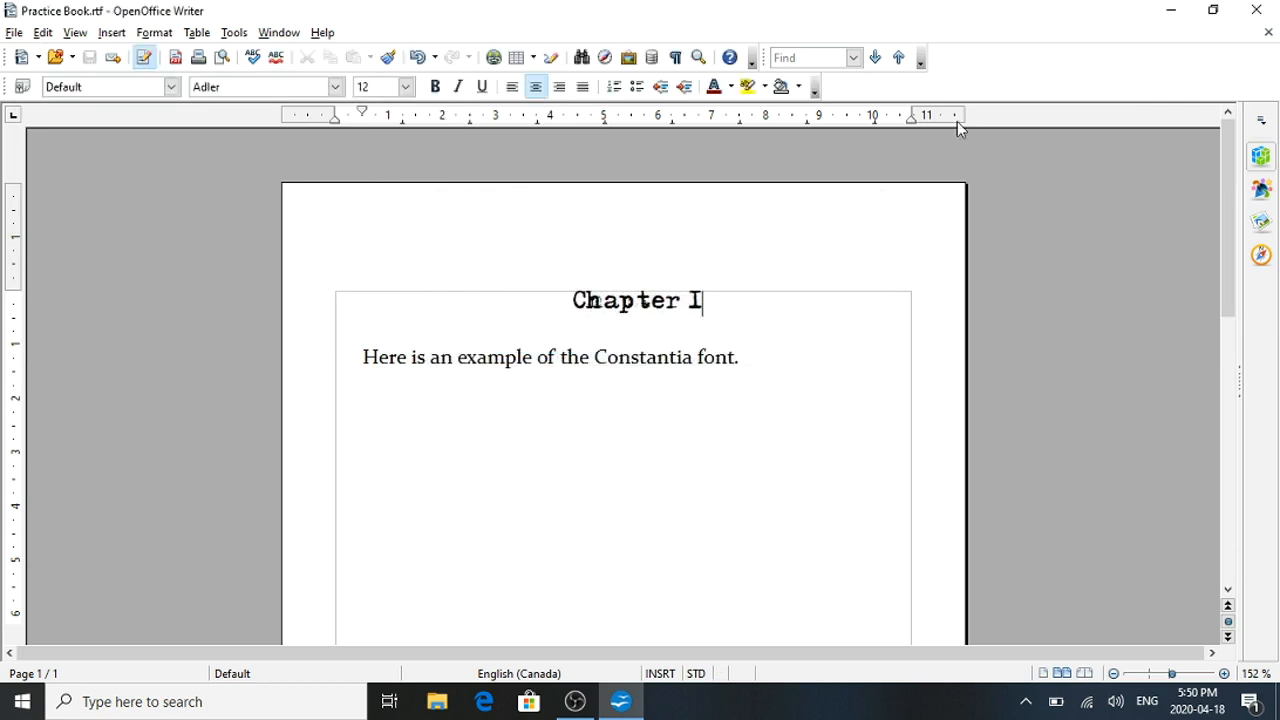
pyautogui.click(1173, 11)
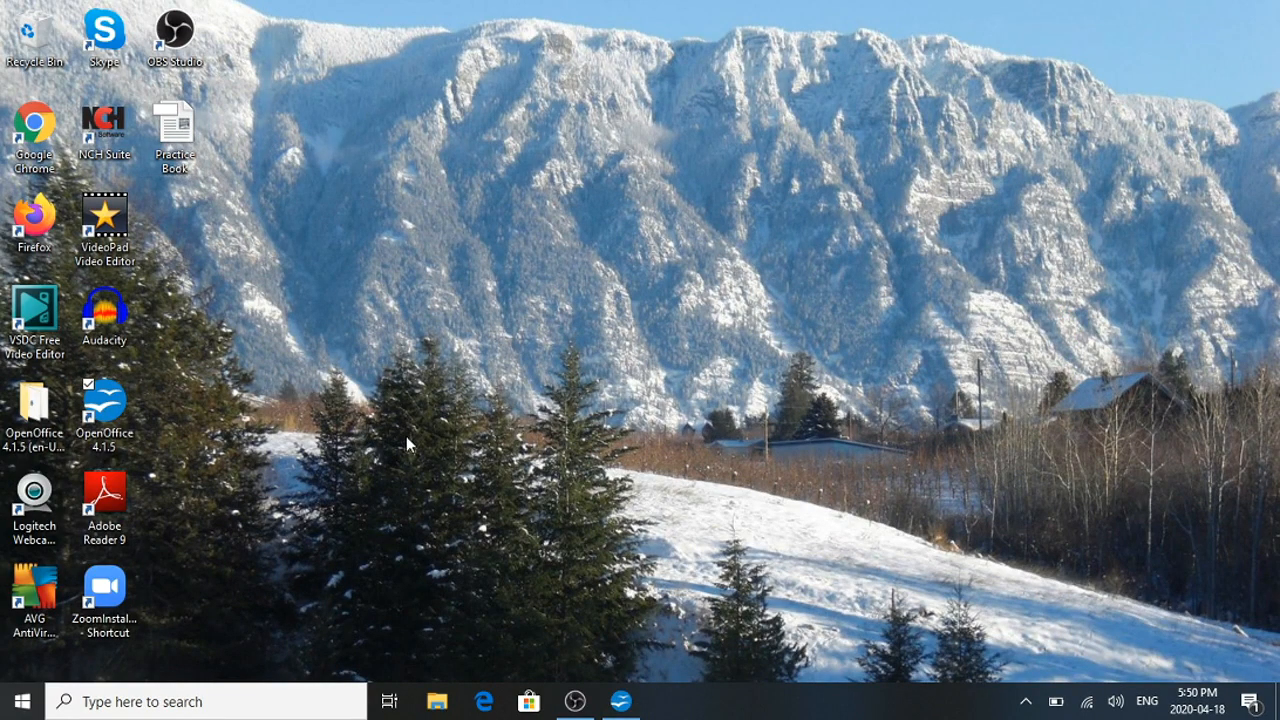
pyautogui.click(620, 701)
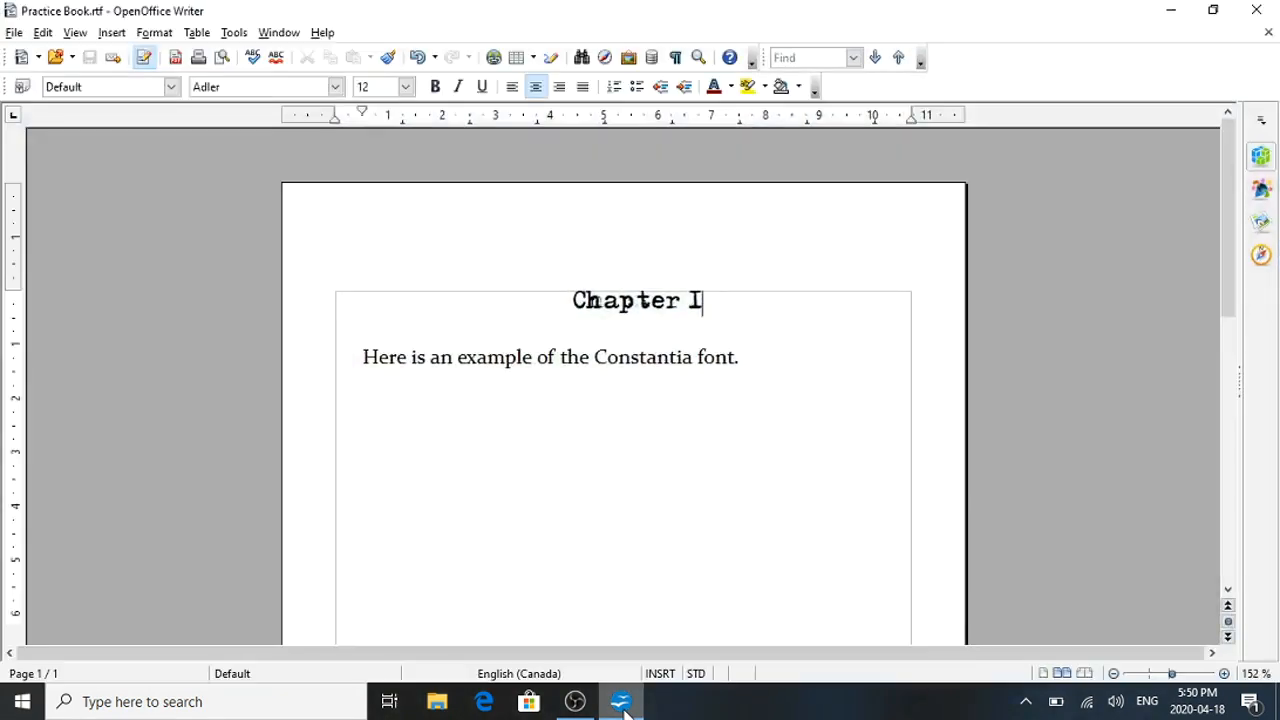
# - Examine the whole page layout in Page Preview and return to the editing view
pyautogui.click(14, 34)
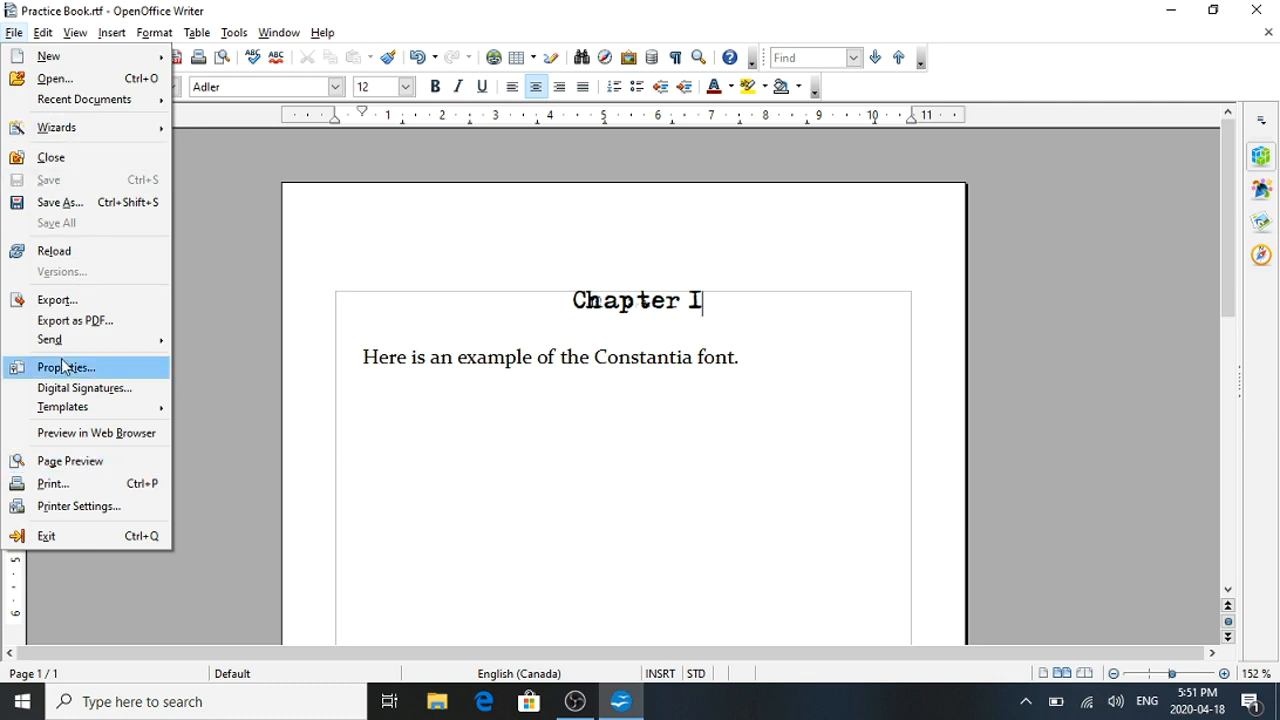
pyautogui.click(70, 461)
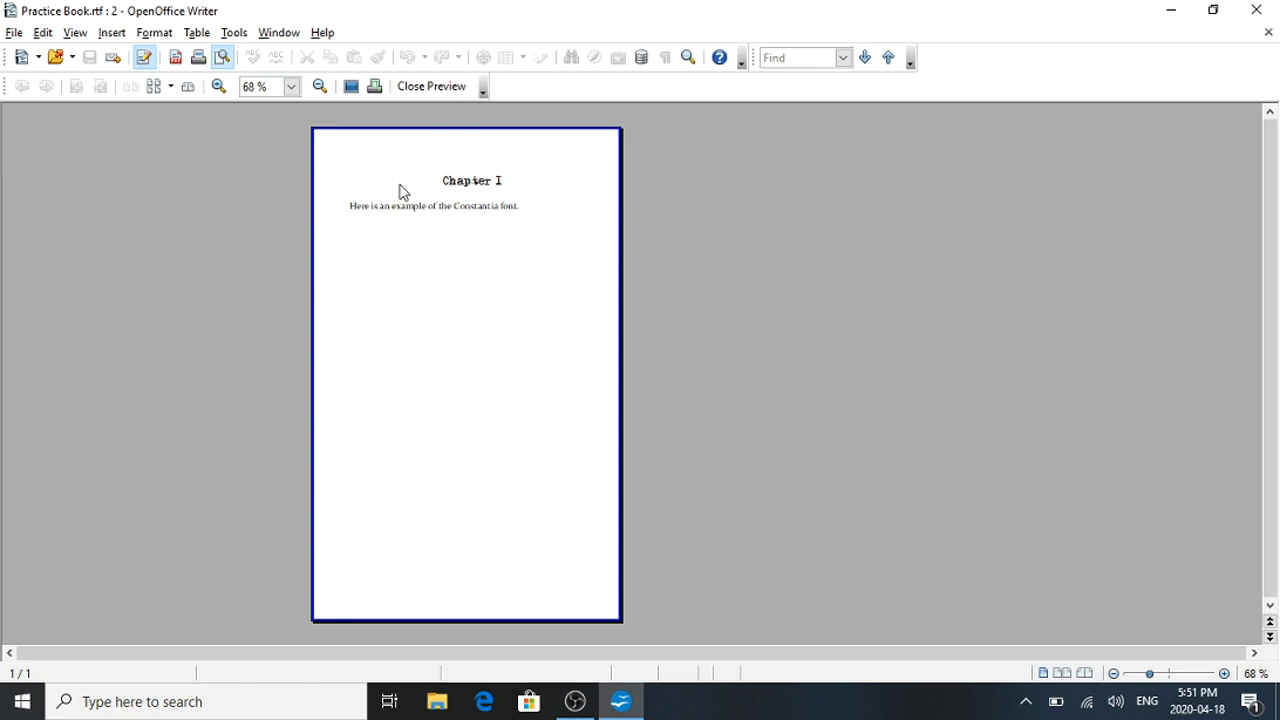
pyautogui.click(428, 87)
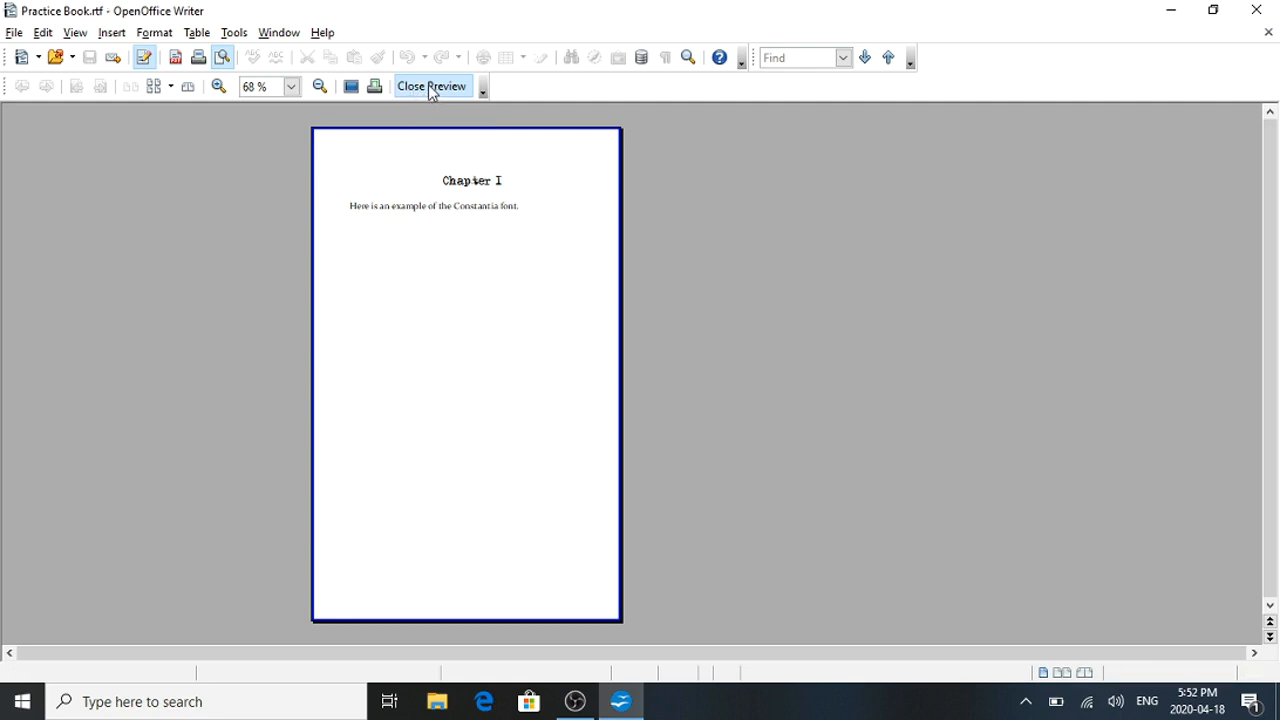
pyautogui.click(431, 88)
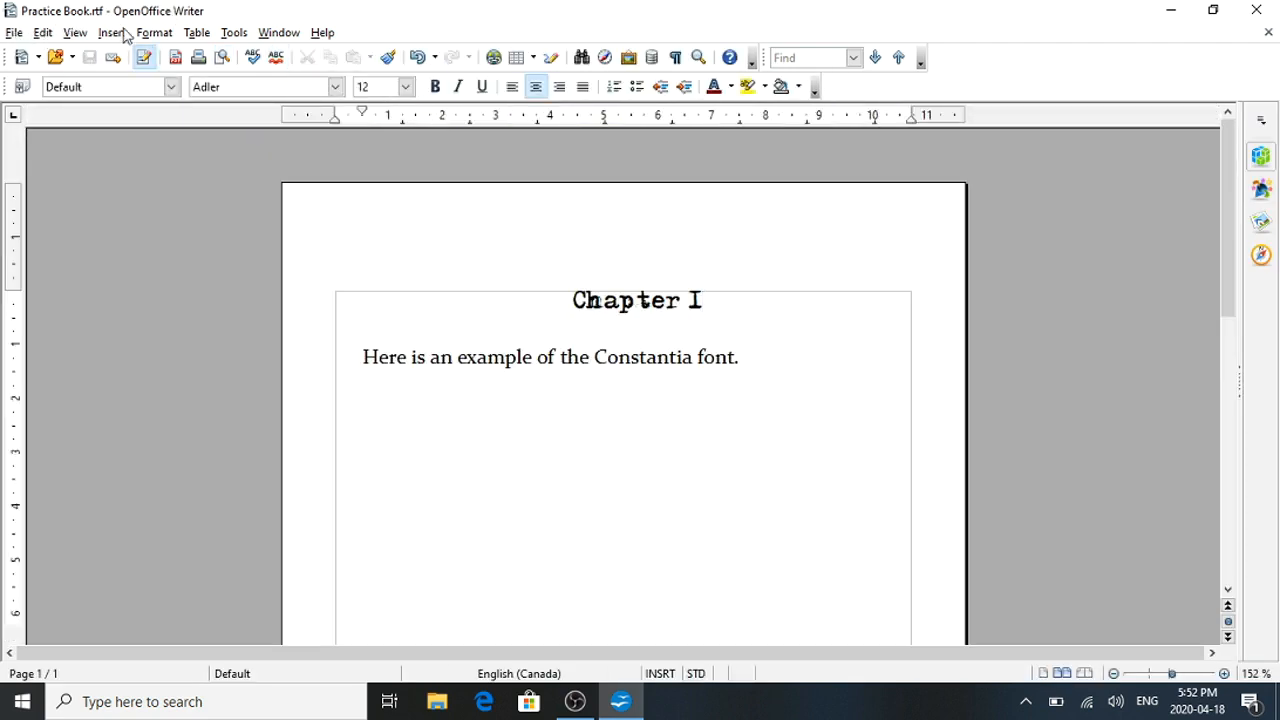
# - Start the spelling and grammar check and view the available text languages
pyautogui.click(235, 33)
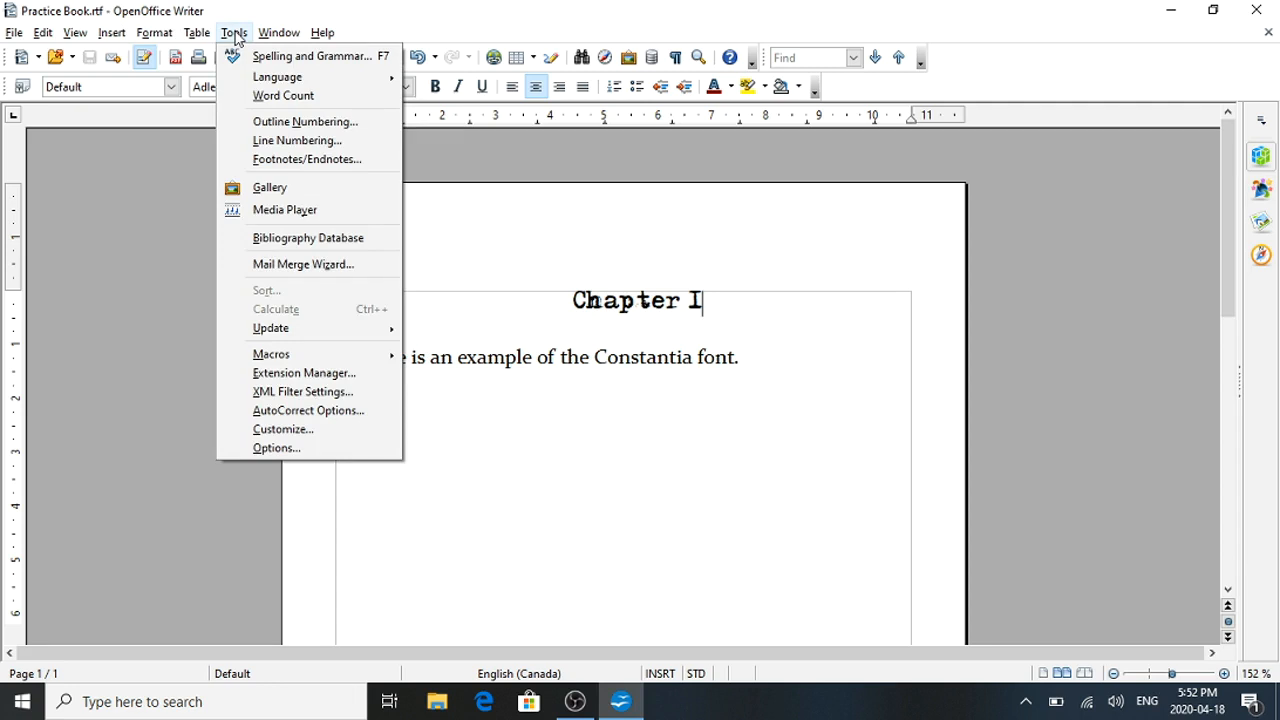
pyautogui.click(306, 57)
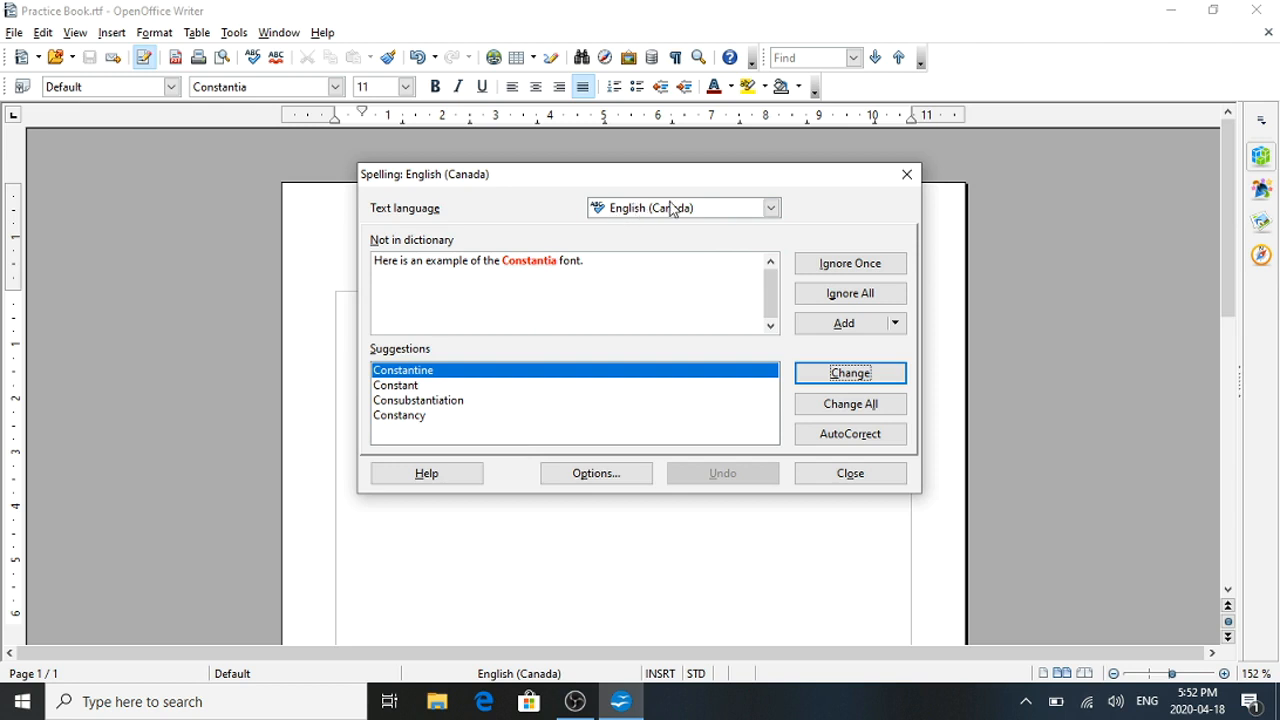
pyautogui.click(771, 210)
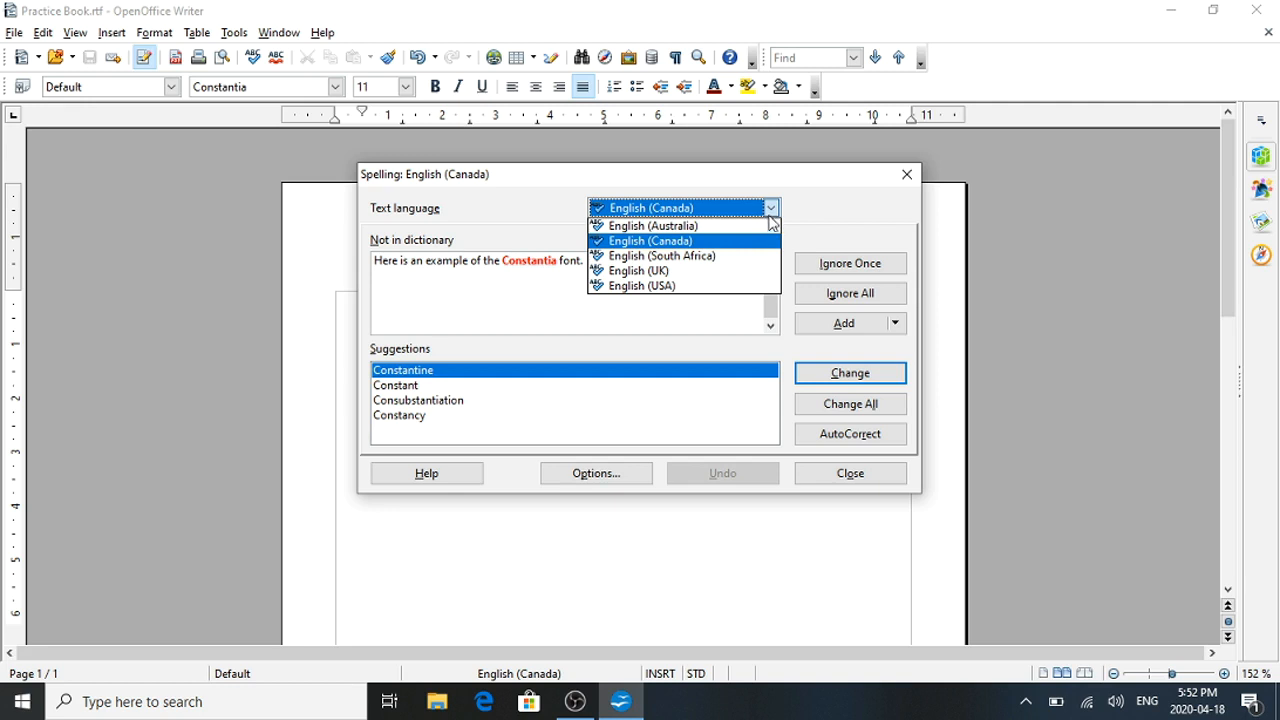
pyautogui.click(772, 211)
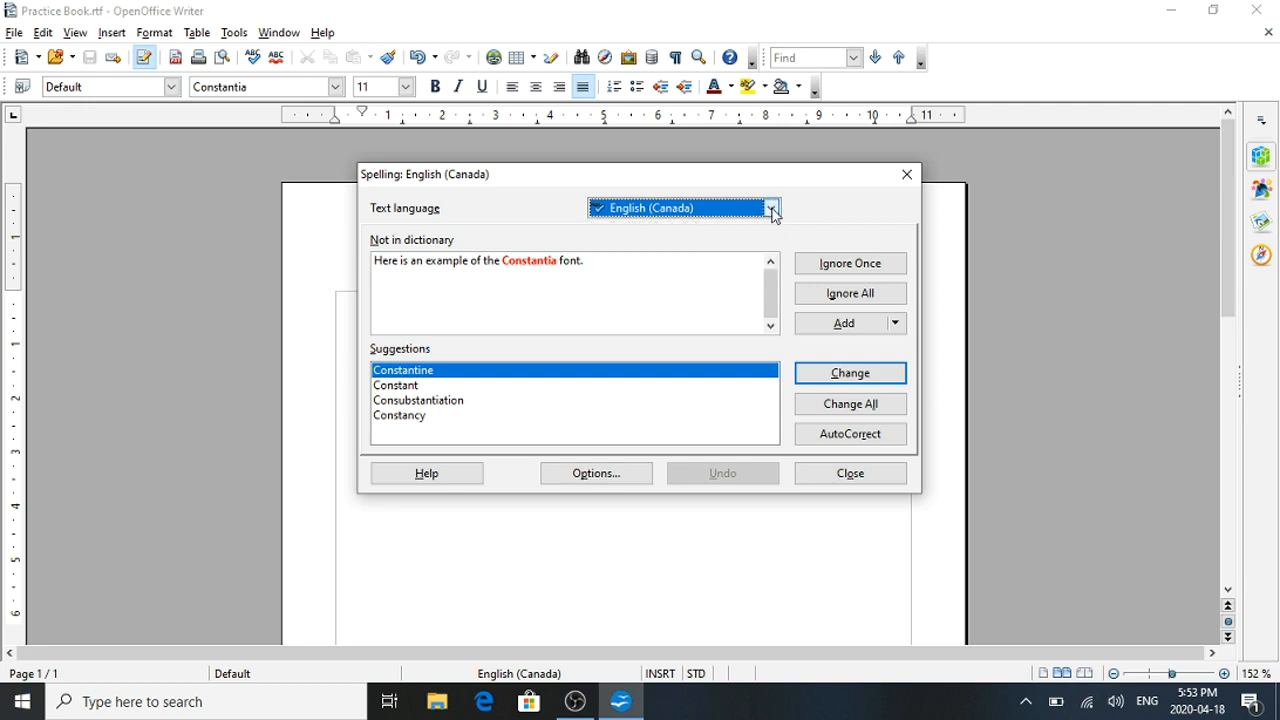
# - Close the spelling check without changing anything and check the word count of the whole document
pyautogui.click(906, 176)
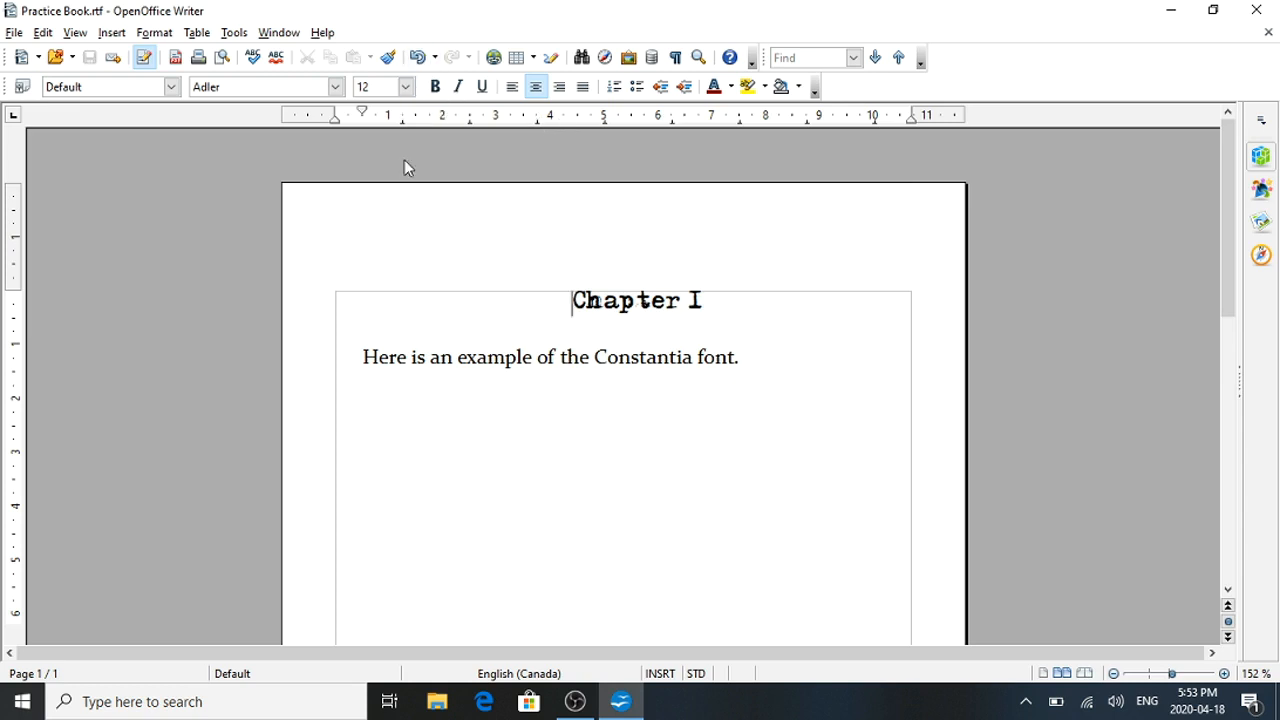
pyautogui.click(234, 33)
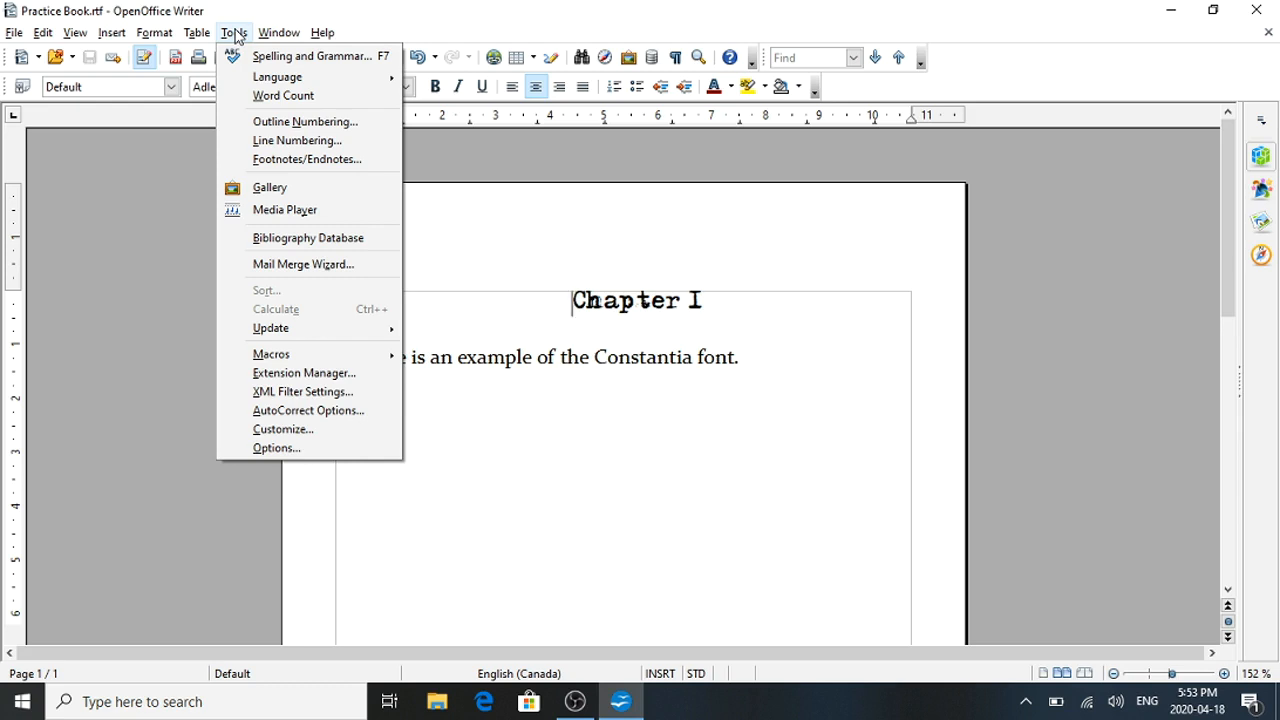
pyautogui.click(284, 96)
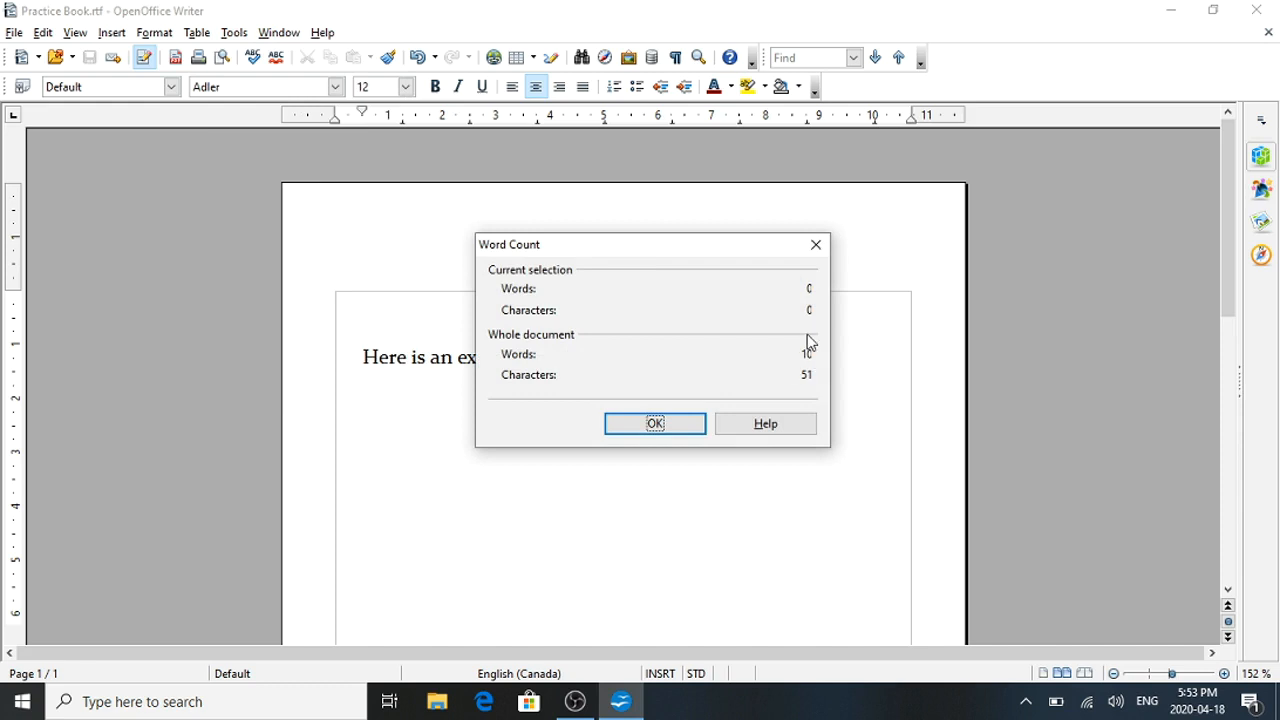
pyautogui.click(655, 424)
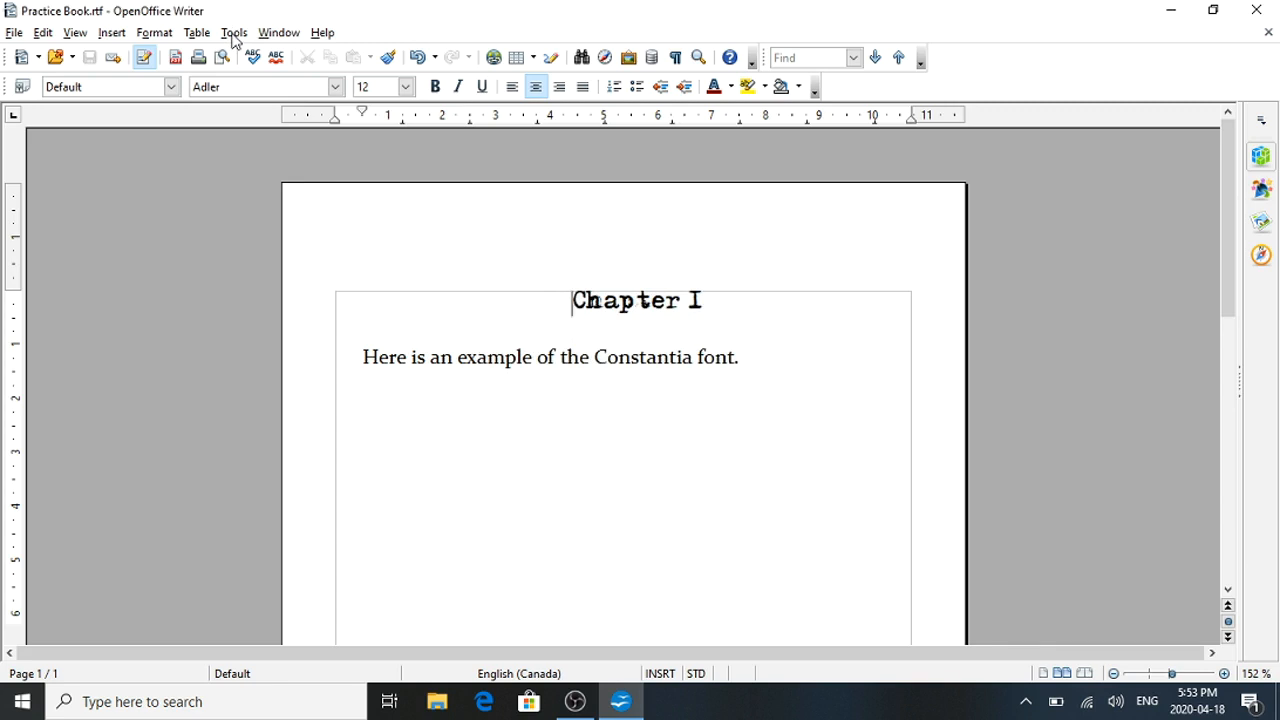
pyautogui.click(234, 34)
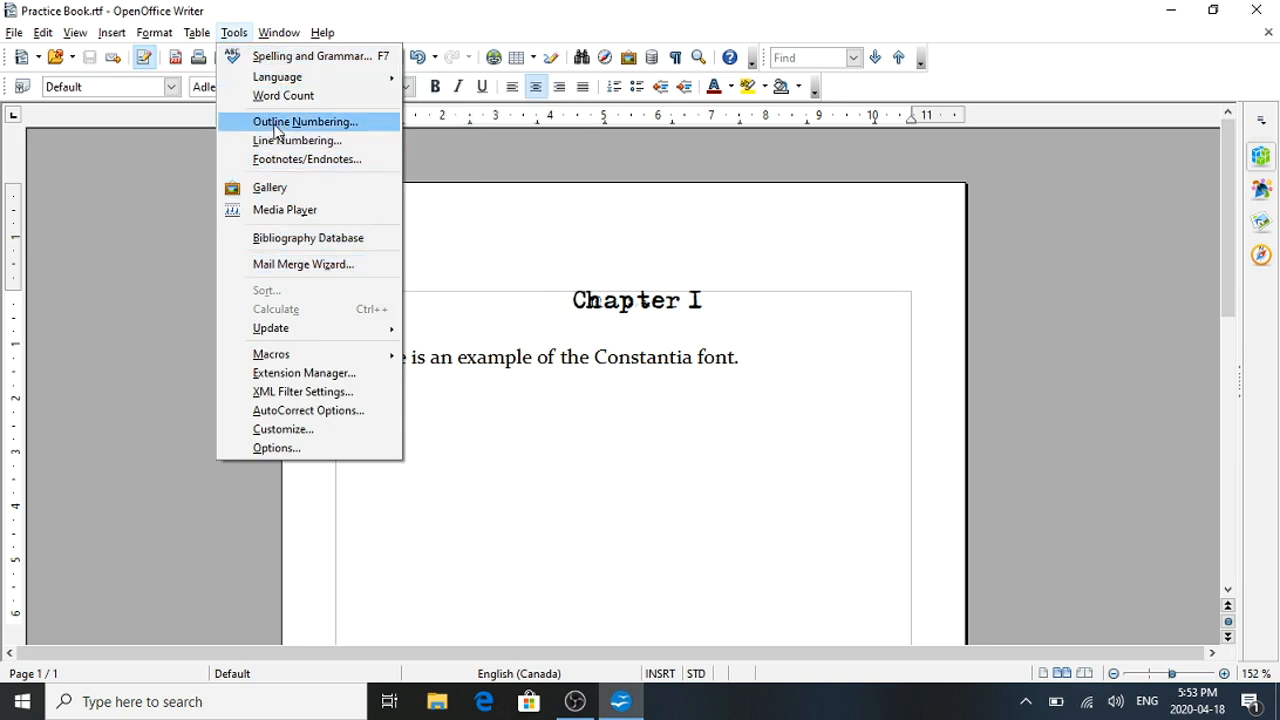
pyautogui.click(218, 34)
pyautogui.click(217, 34)
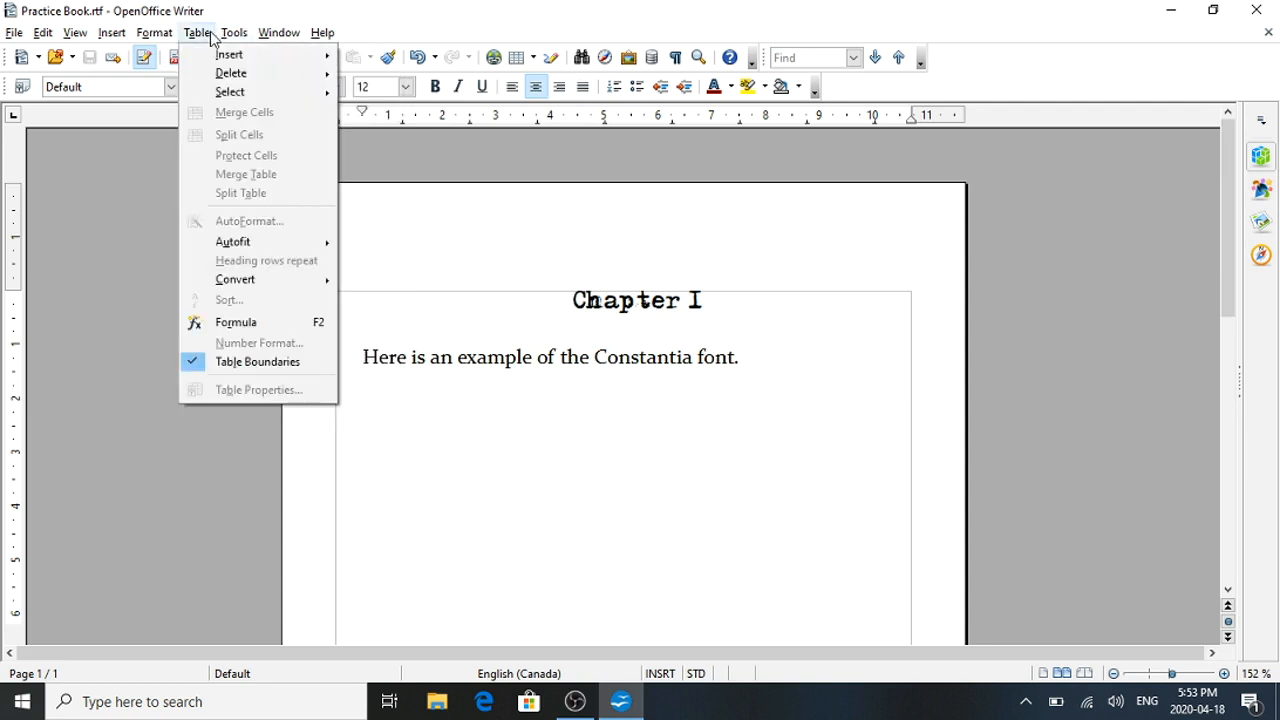
pyautogui.click(232, 35)
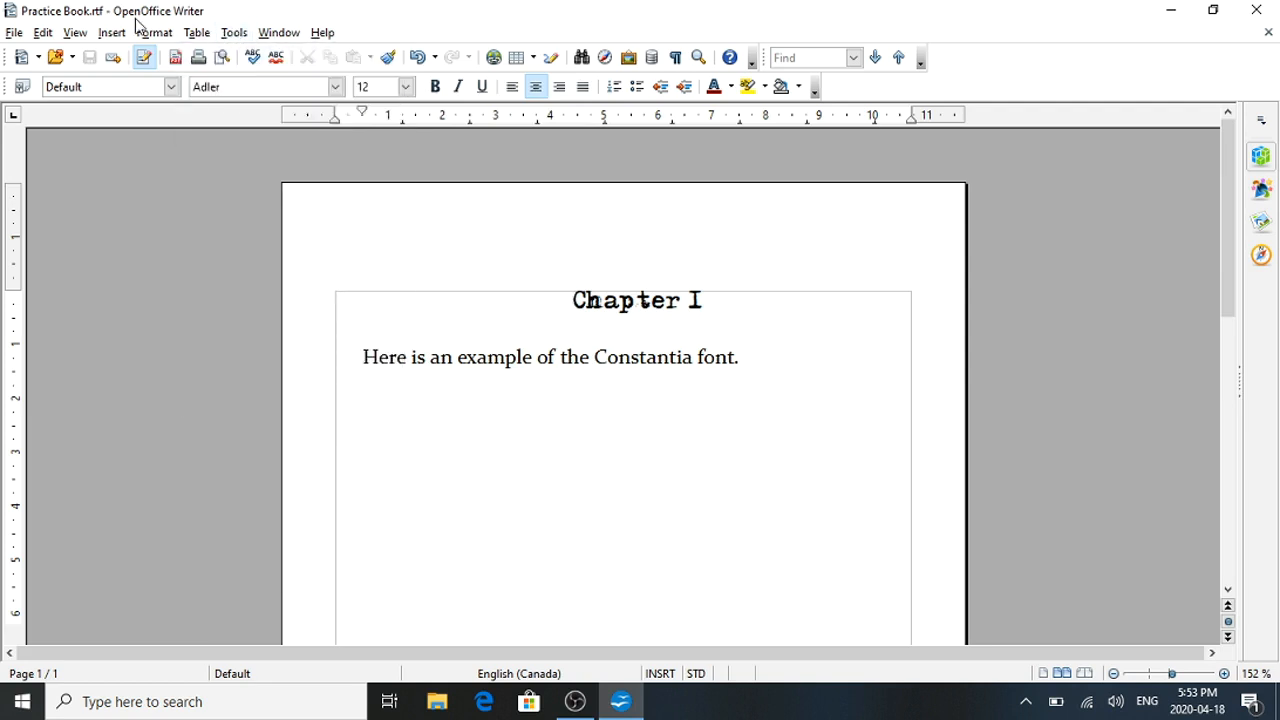
# - Replace every occurrence of "Constantia" with "Constance" in the document using Find & Replace
pyautogui.click(42, 34)
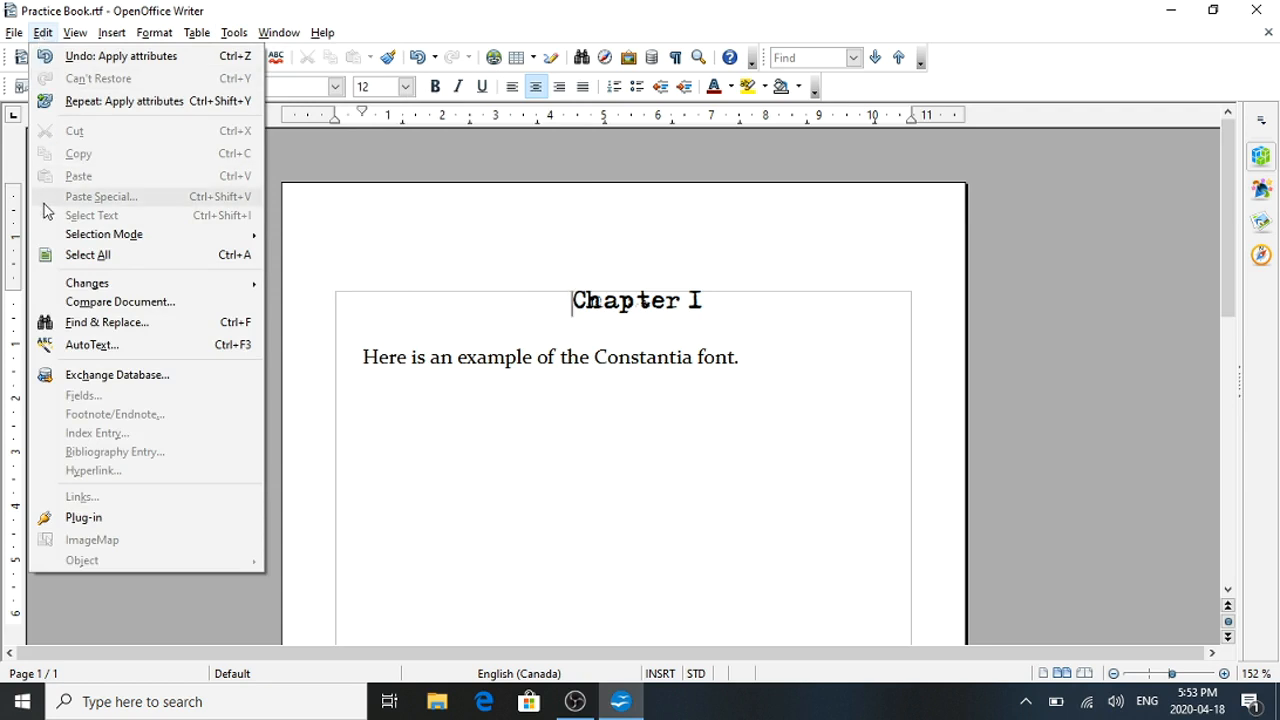
pyautogui.click(107, 322)
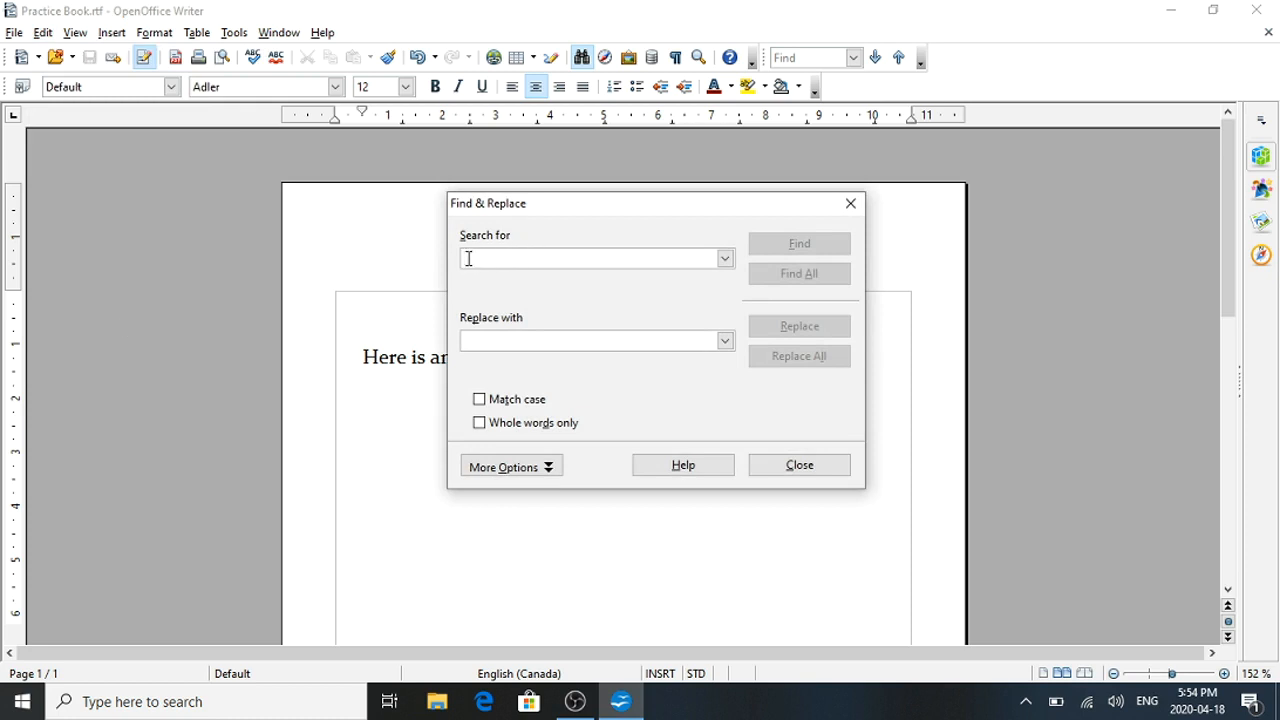
pyautogui.write('con')
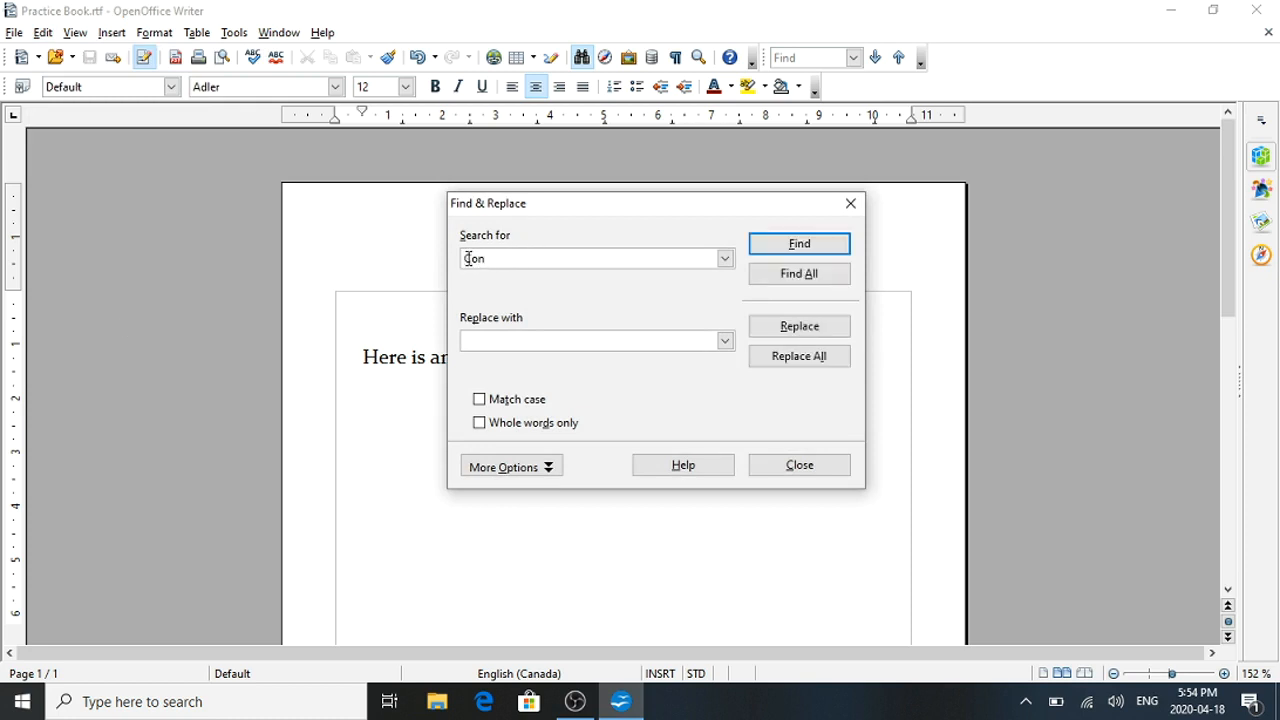
pyautogui.write('stantia')
pyautogui.click(469, 339)
pyautogui.write('Constance')
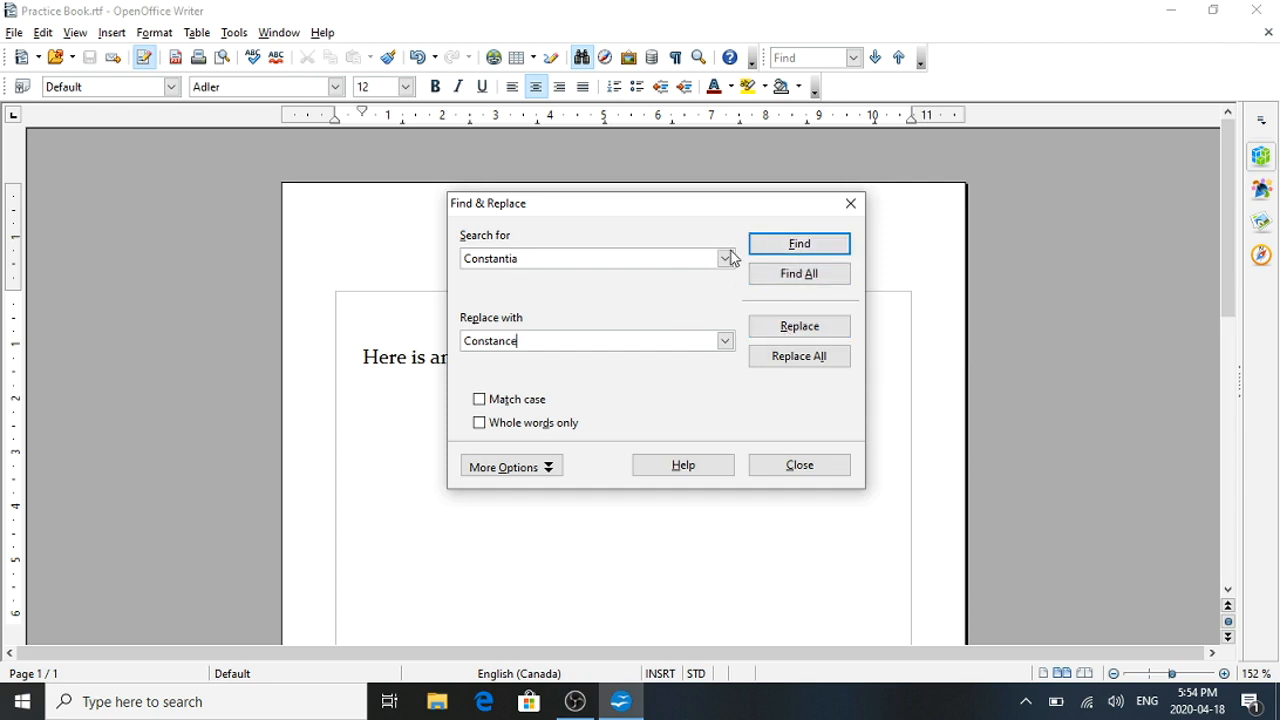
pyautogui.click(800, 357)
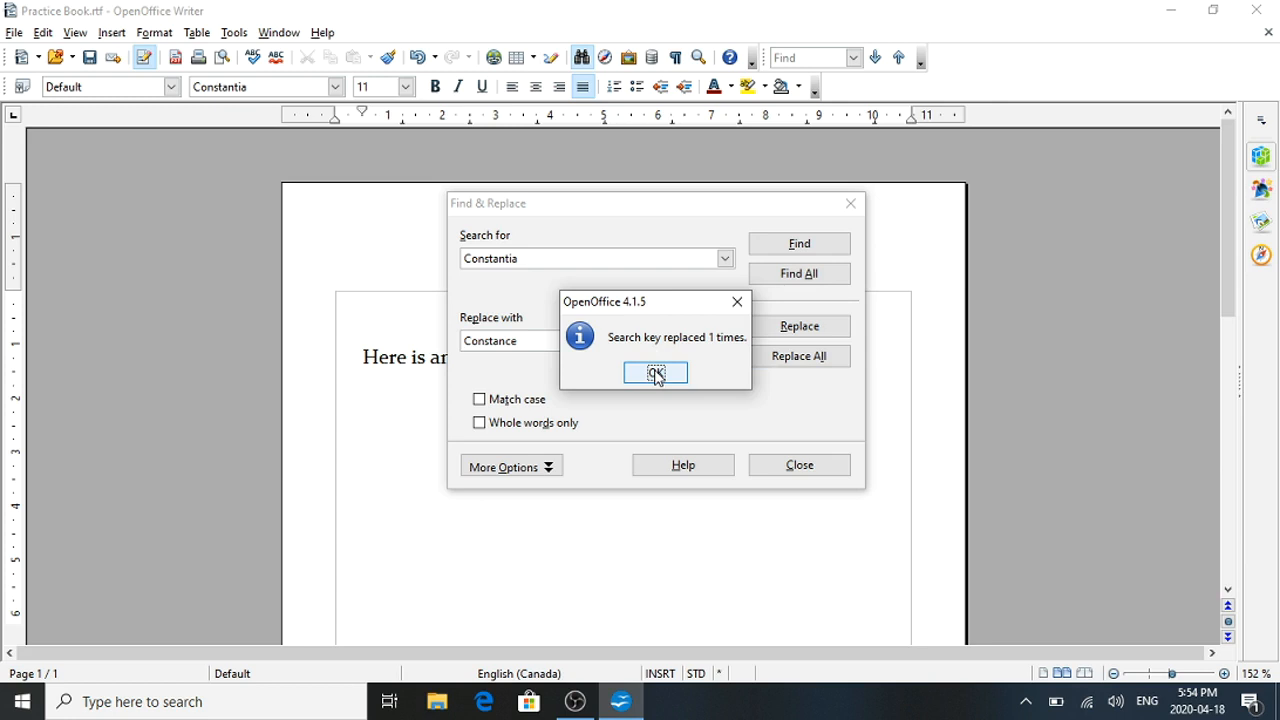
pyautogui.click(655, 373)
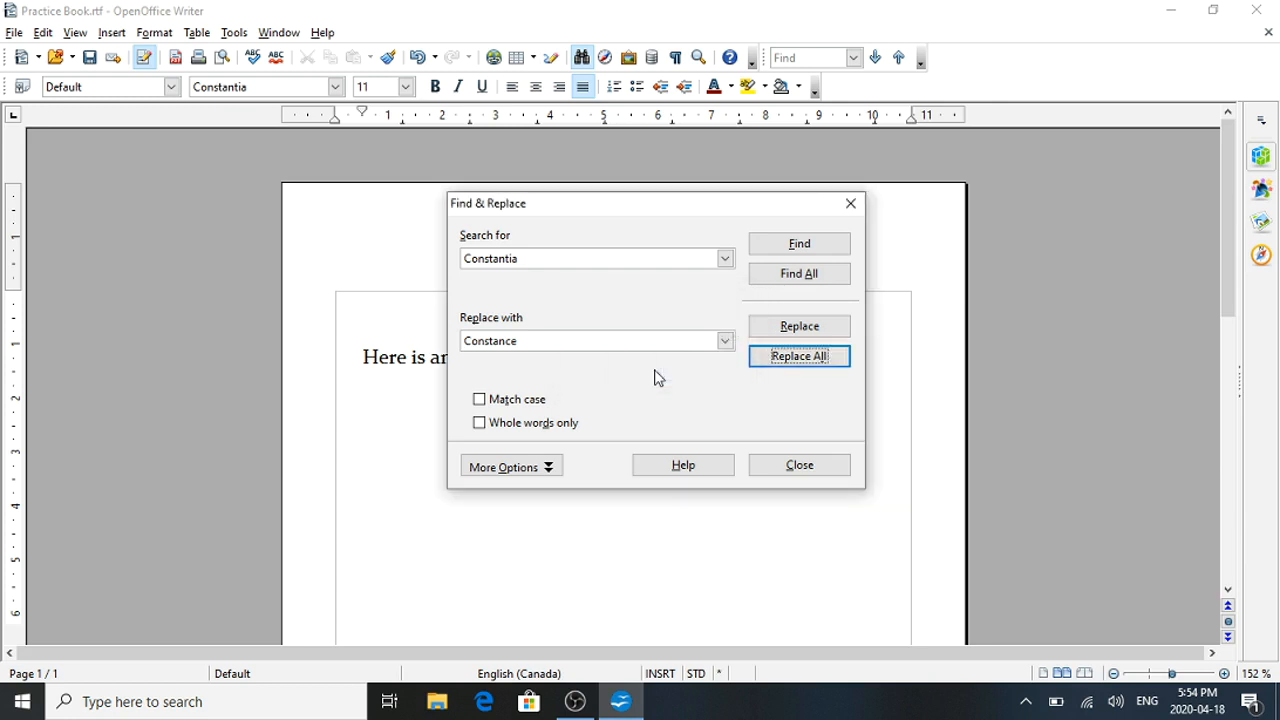
pyautogui.click(850, 205)
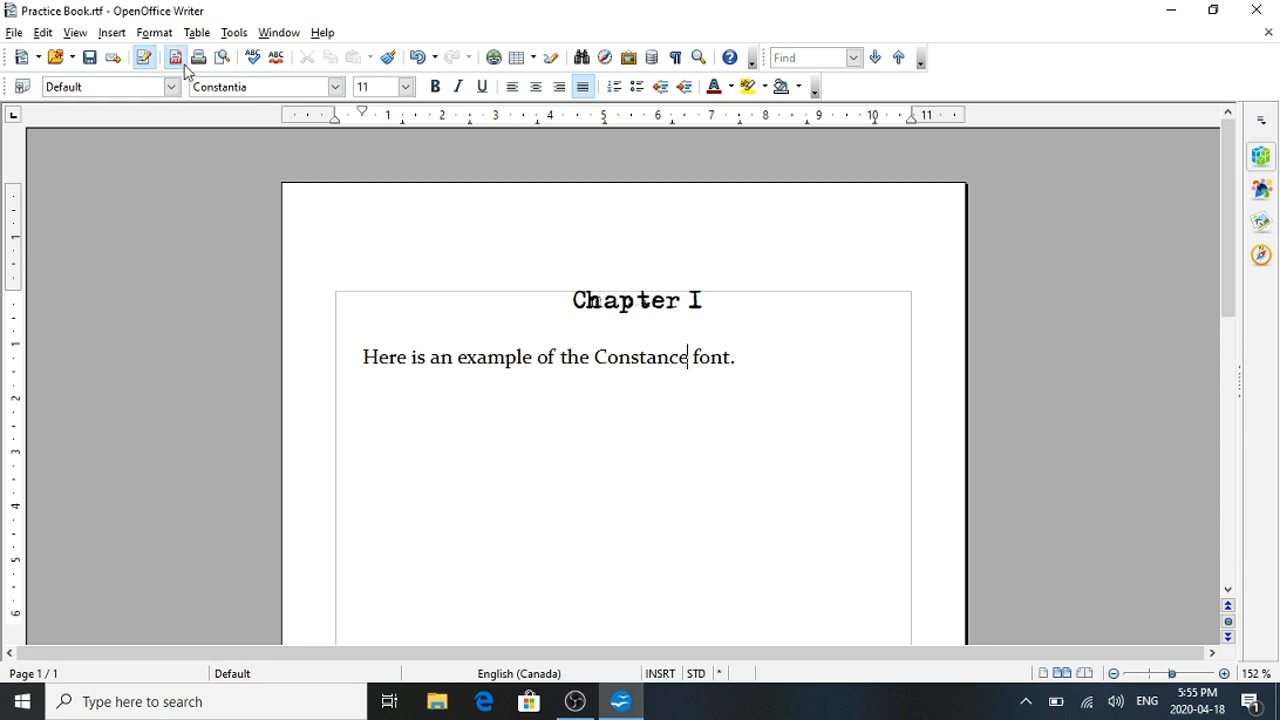
pyautogui.click(14, 35)
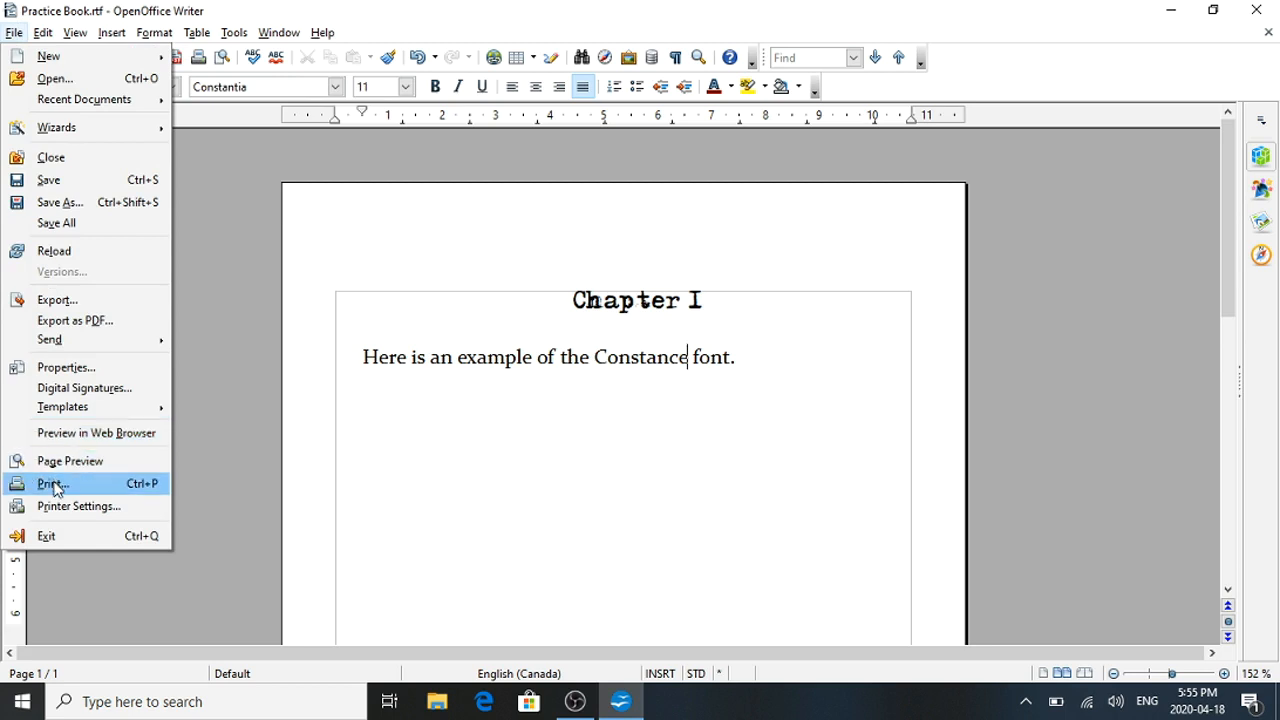
pyautogui.click(12, 31)
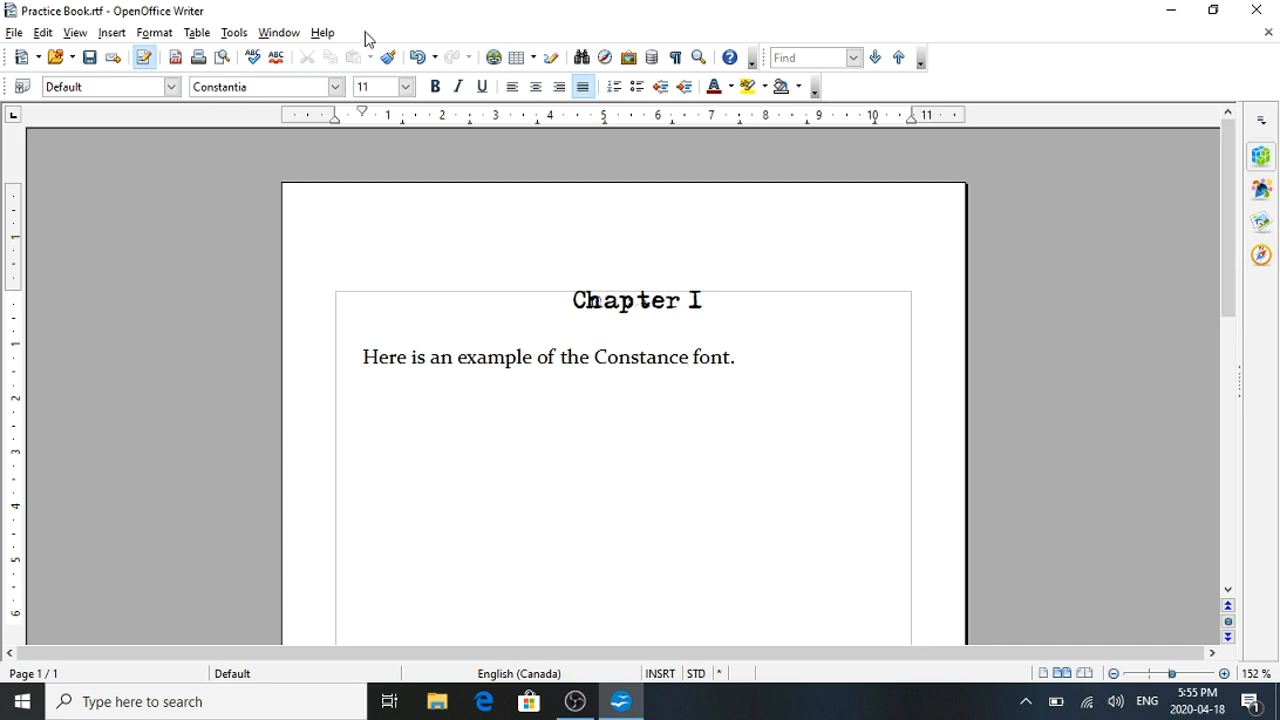
pyautogui.click(111, 33)
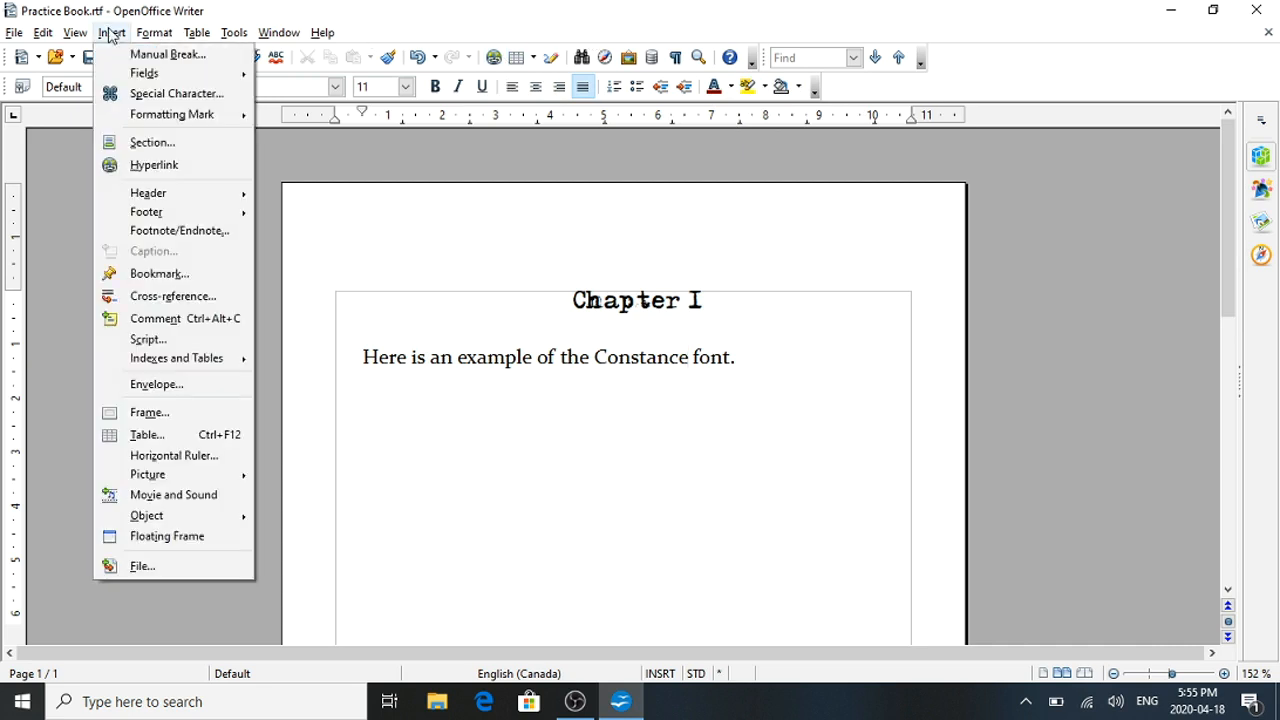
pyautogui.moveTo(140, 478)
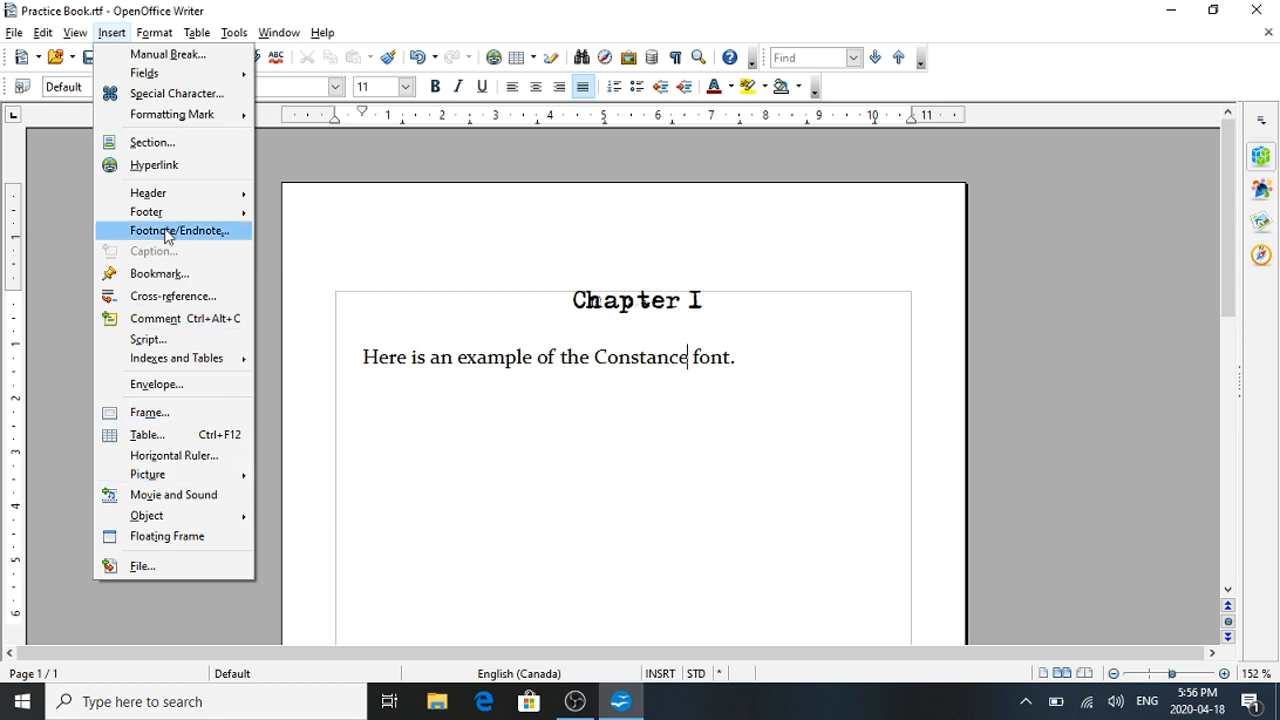
pyautogui.moveTo(169, 195)
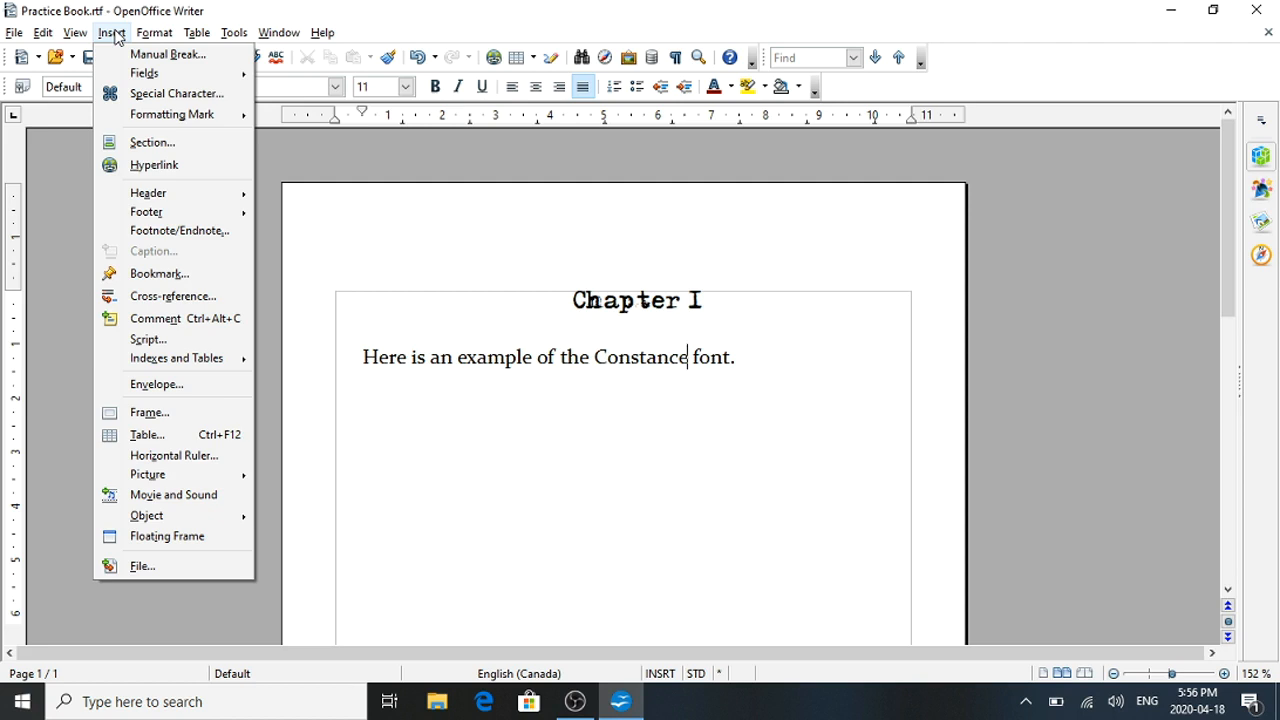
pyautogui.click(113, 33)
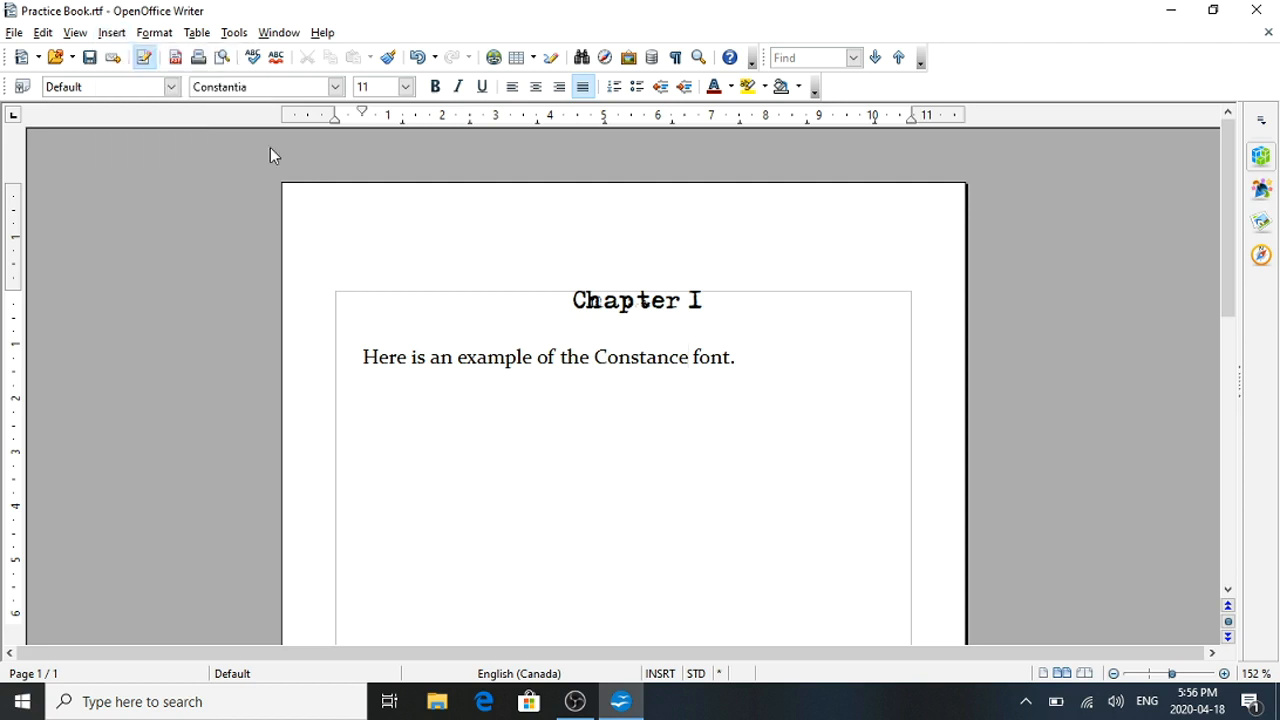
# - Save the changes to the Practice Book document and close the program window
pyautogui.click(89, 62)
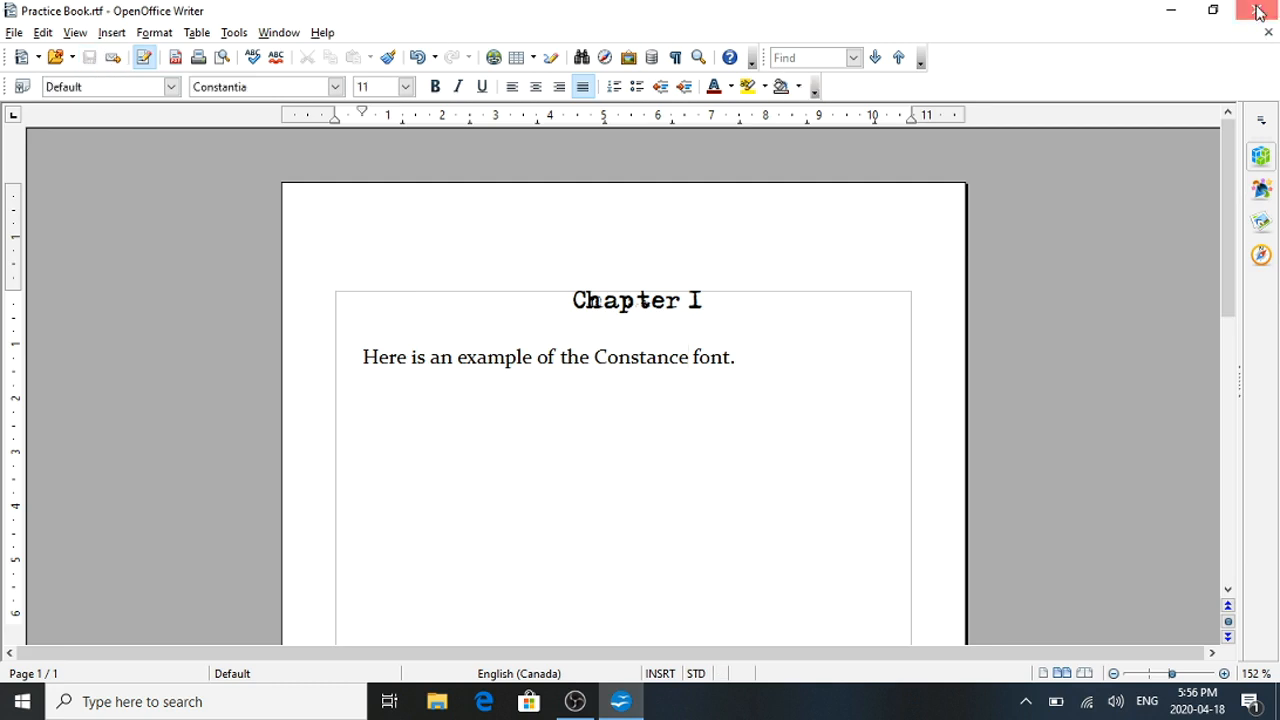
pyautogui.click(1258, 12)
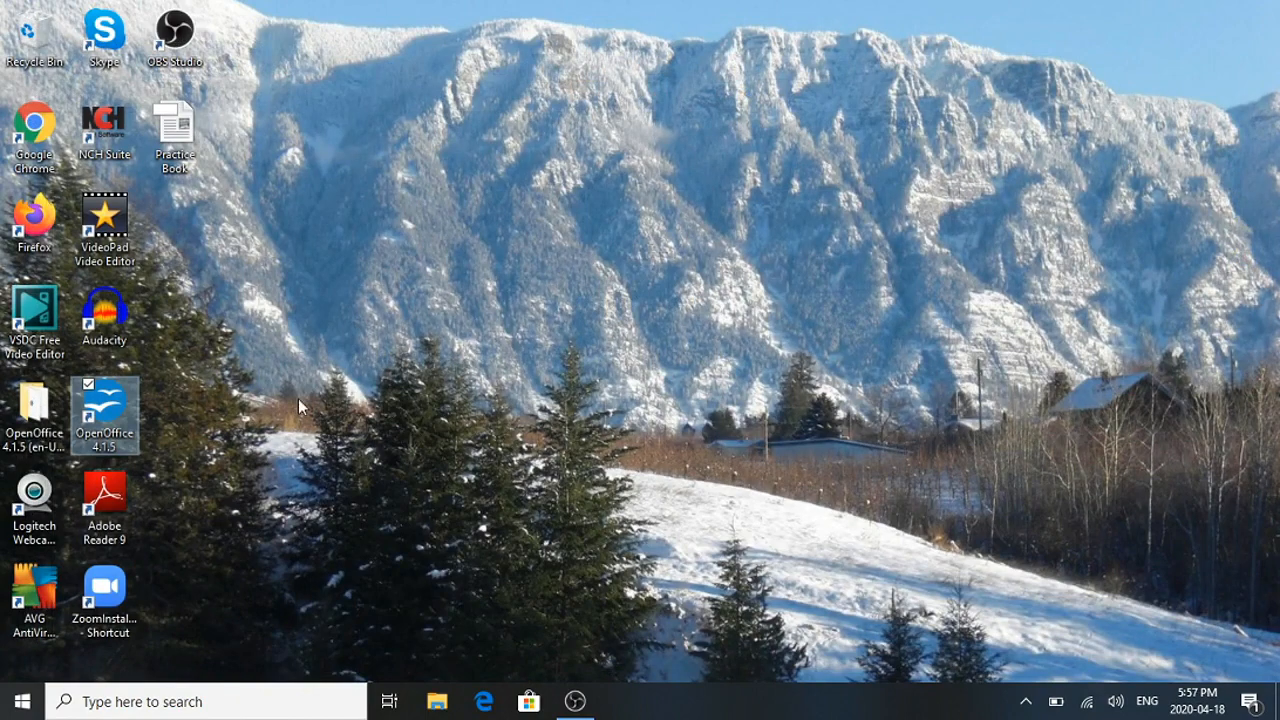